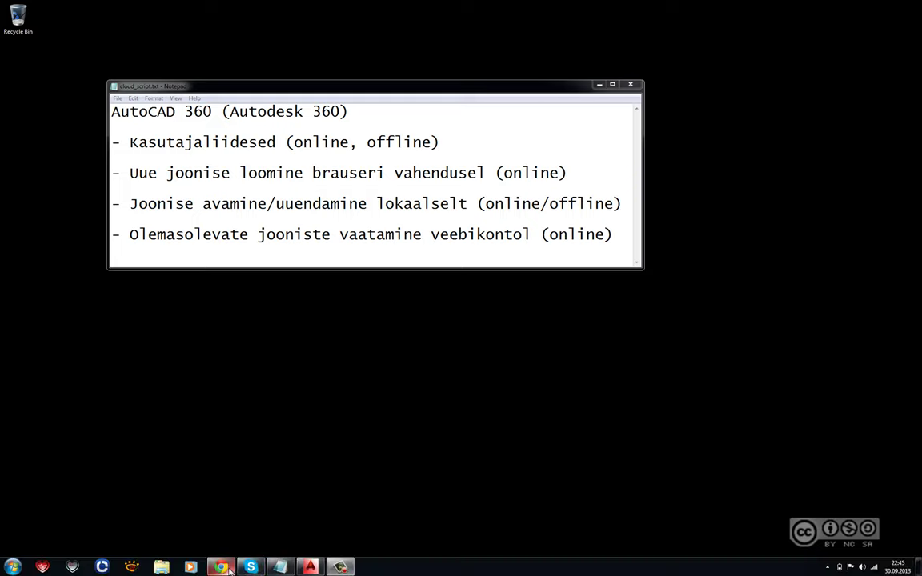
Step: Switch from the Notepad outline to the AutoCAD 360 dashboard in Chrome
{"action": "left_click", "coordinate": [221, 565]}
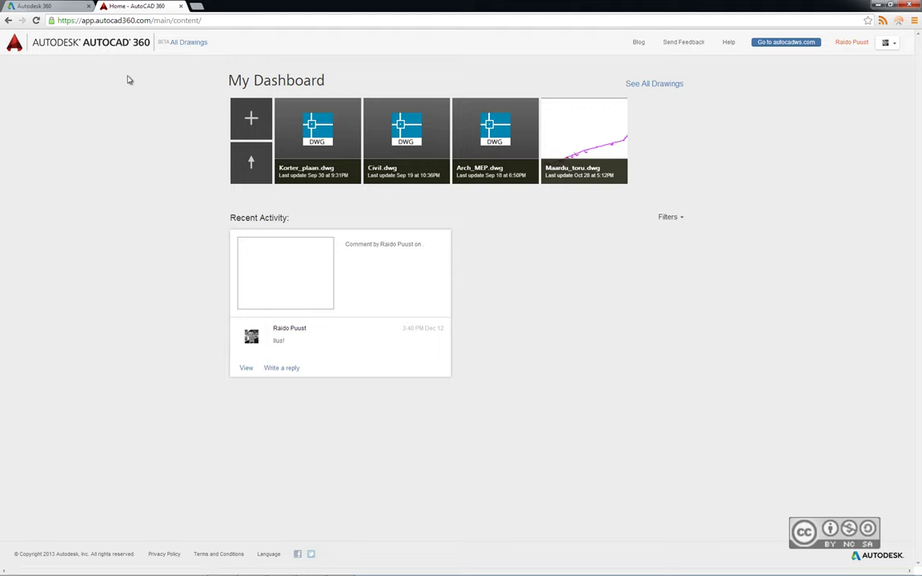
Step: Close the Home - AutoCAD 360 tab and relaunch AutoCAD 360 from Your 360 Benefits
{"action": "middle_click", "coordinate": [162, 6]}
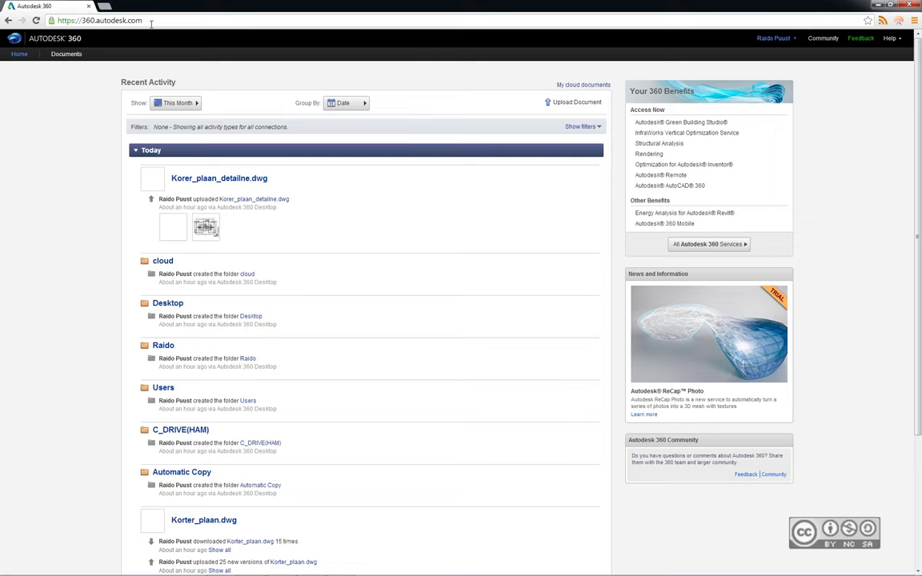
{"action": "left_click", "coordinate": [699, 192]}
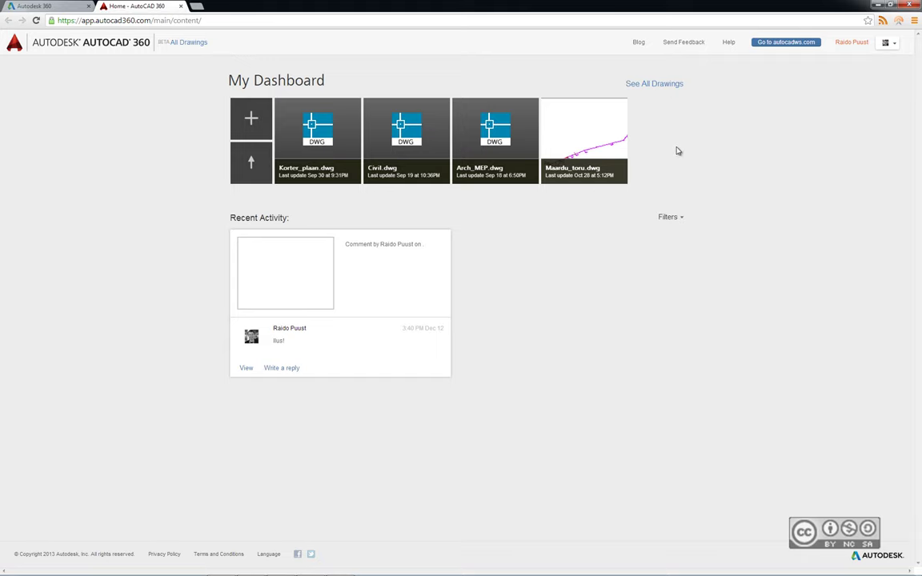
{"action": "left_click", "coordinate": [651, 85]}
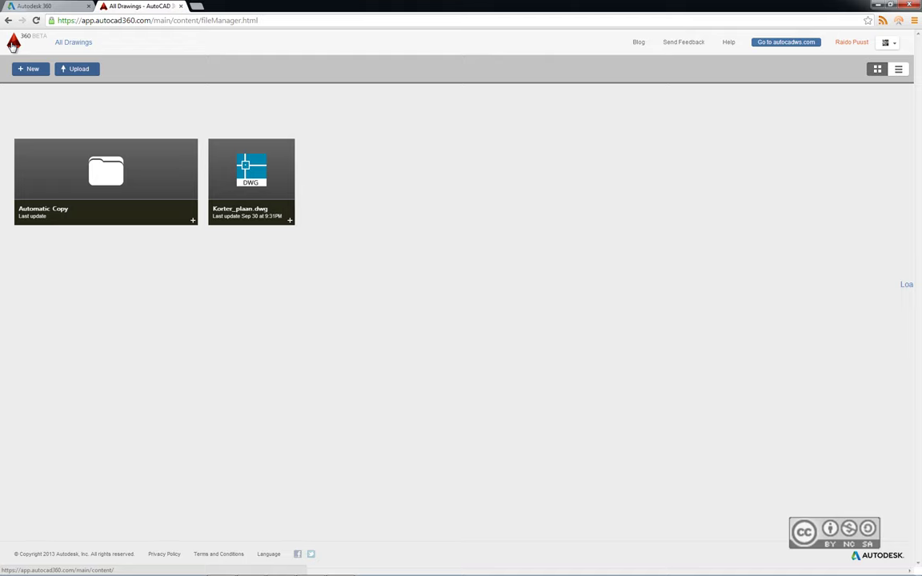
{"action": "left_click", "coordinate": [13, 44]}
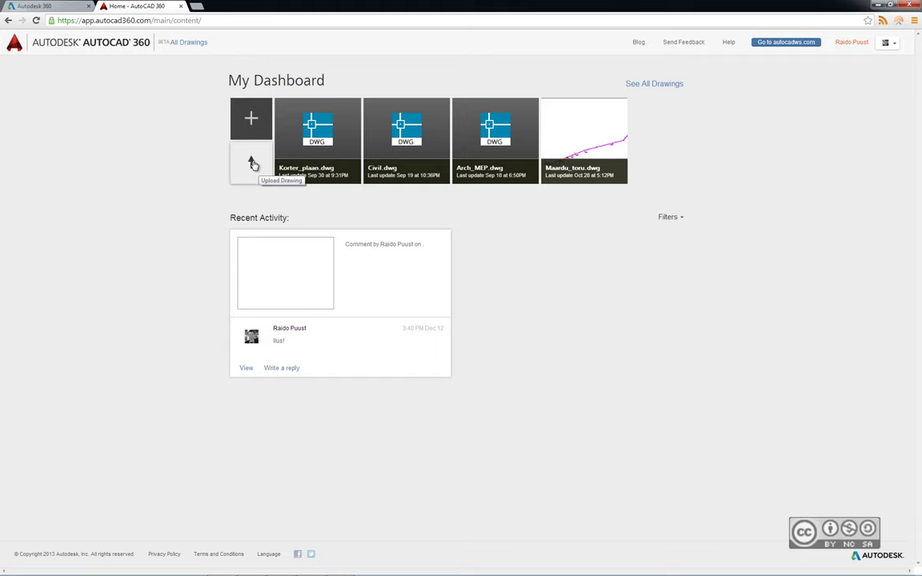
{"action": "left_click", "coordinate": [253, 164]}
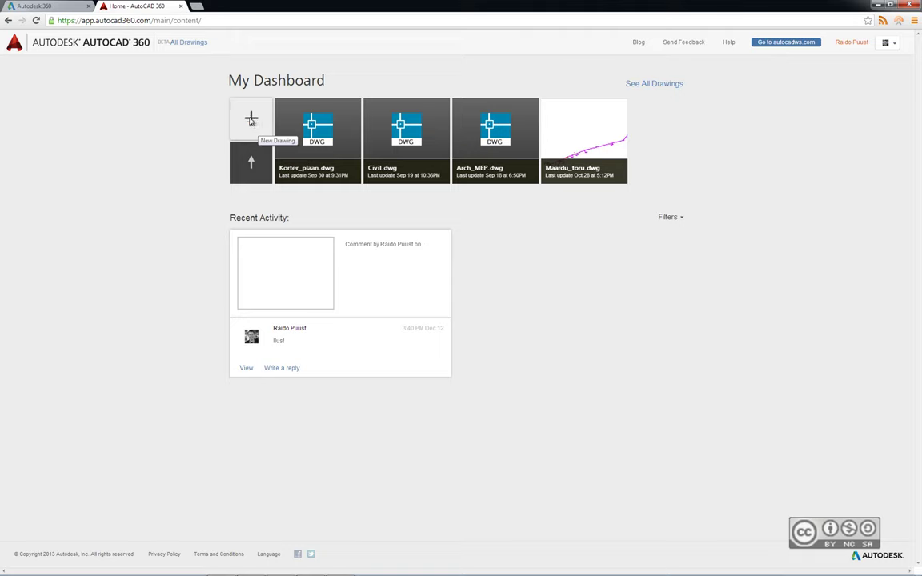
Step: Create a new drawing named 'Korteri plaan - eskiis' with a collaborator slot added
{"action": "left_click", "coordinate": [250, 120]}
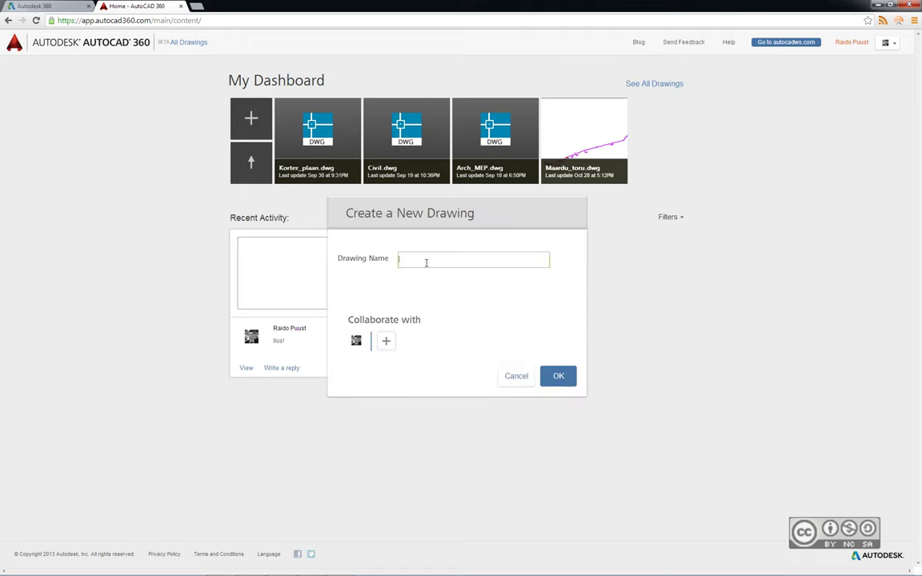
{"action": "type", "text": "Korteri plaan - esikii"}
{"action": "type", "text": "s"}
{"action": "left_click", "coordinate": [387, 346]}
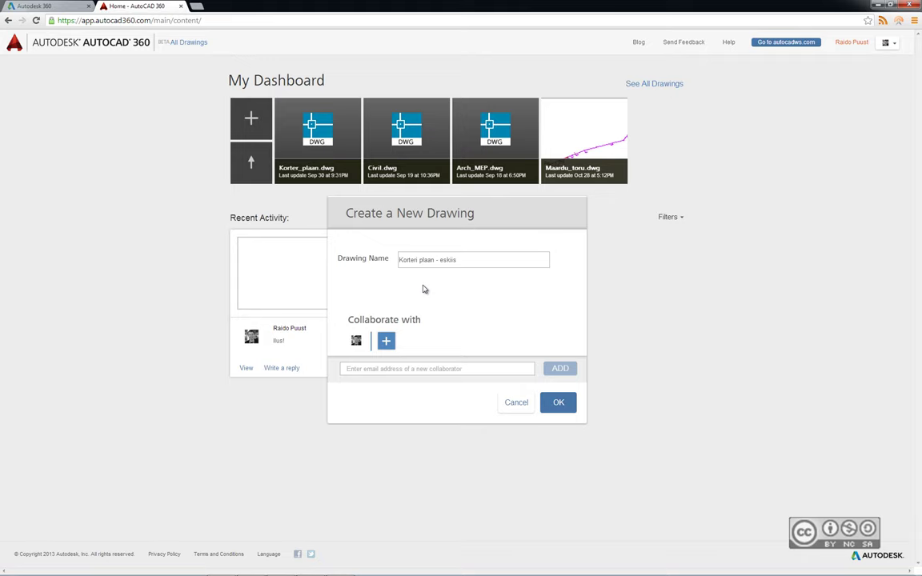
{"action": "left_click", "coordinate": [559, 406]}
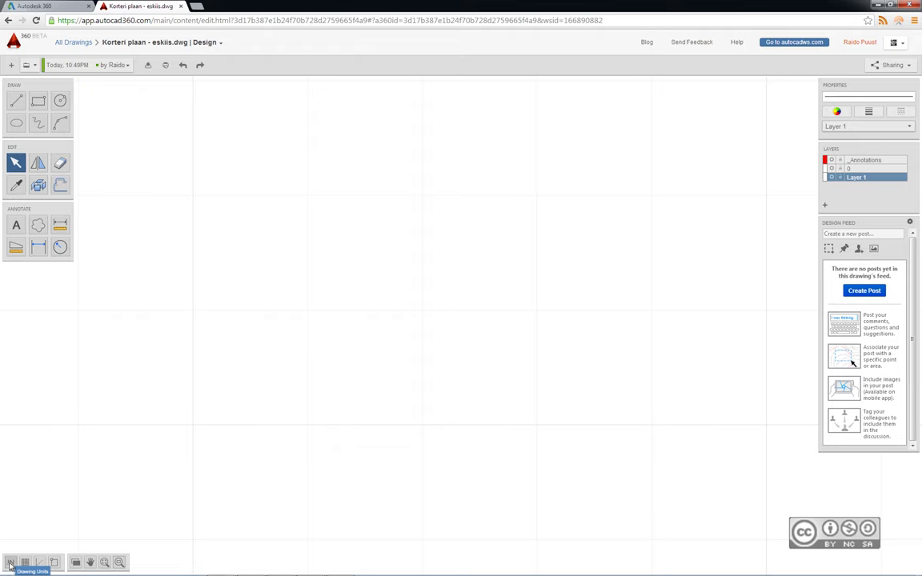
Step: Set the drawing units to Millimeters with 0.00 precision
{"action": "left_click", "coordinate": [10, 564]}
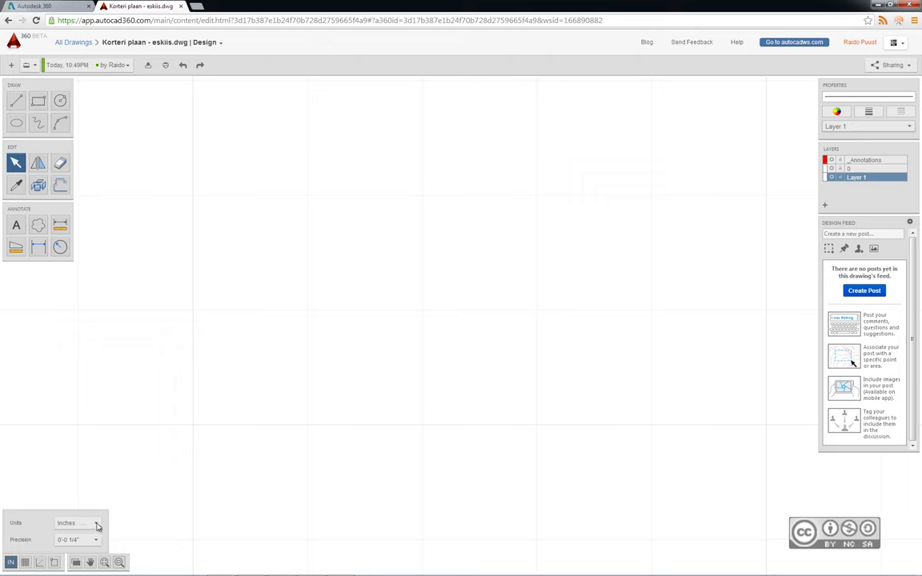
{"action": "left_click", "coordinate": [97, 525]}
{"action": "left_click", "coordinate": [74, 475]}
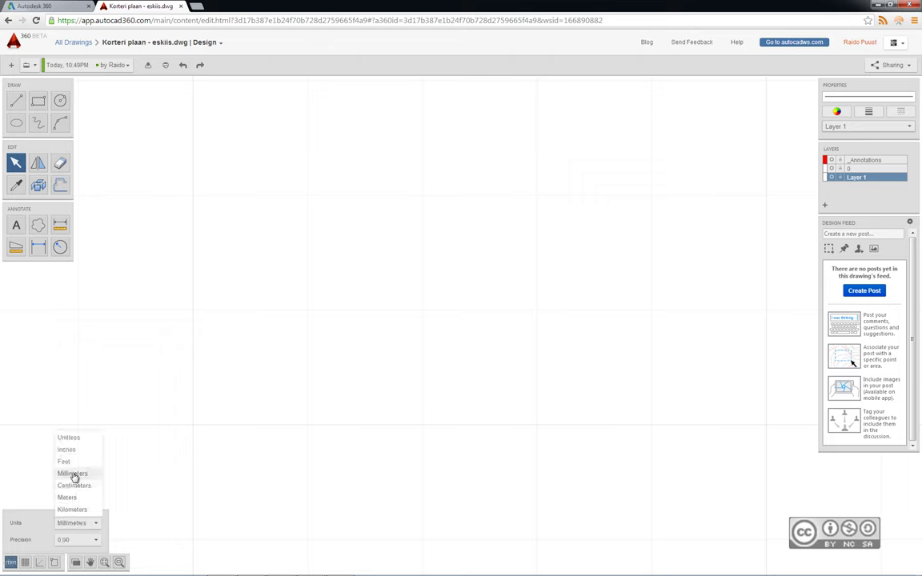
{"action": "left_click", "coordinate": [96, 541]}
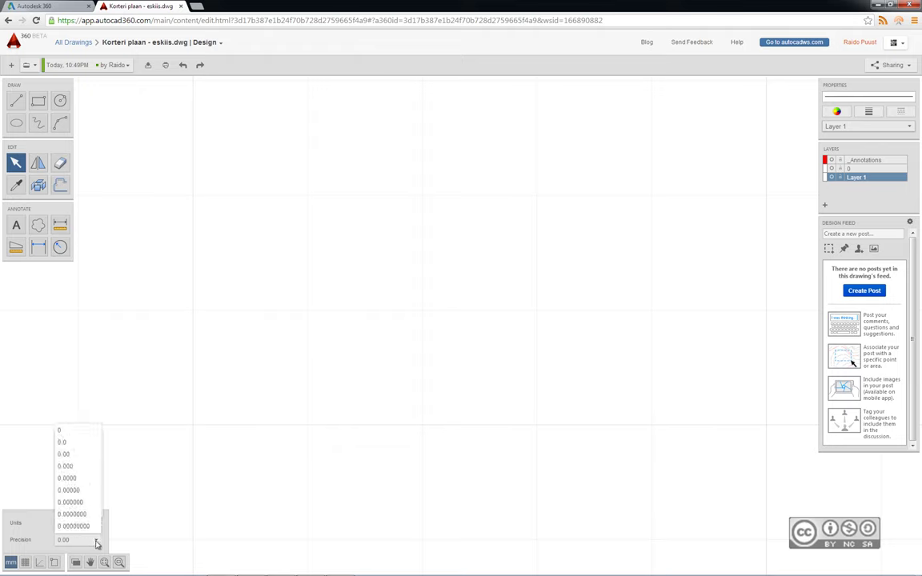
Step: Review the Edit Grid settings and cancel without changing them
{"action": "left_click", "coordinate": [24, 564]}
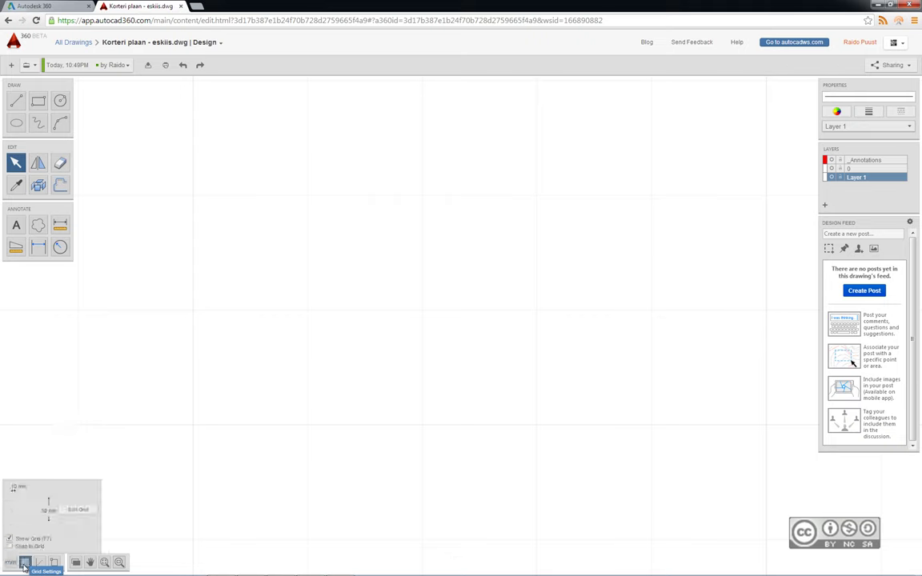
{"action": "left_click", "coordinate": [79, 510]}
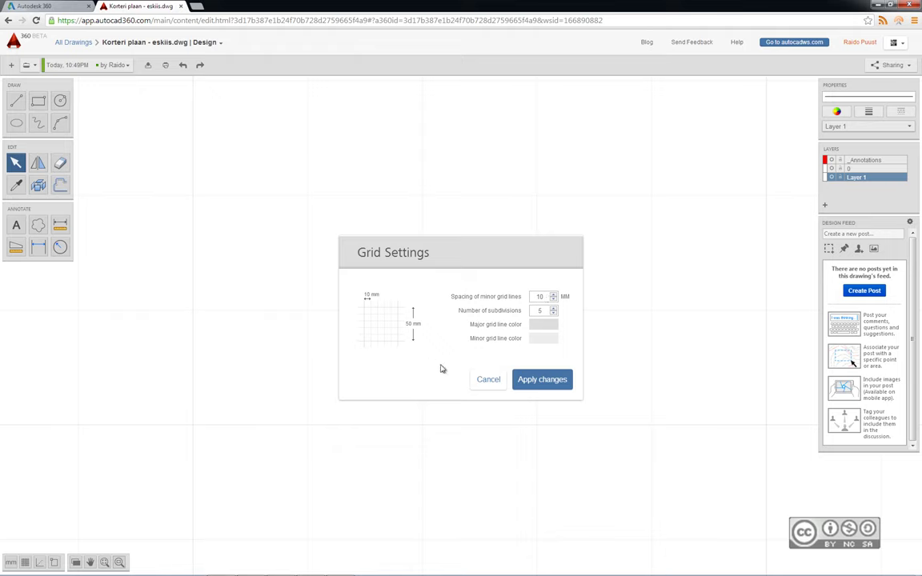
{"action": "left_click", "coordinate": [490, 381]}
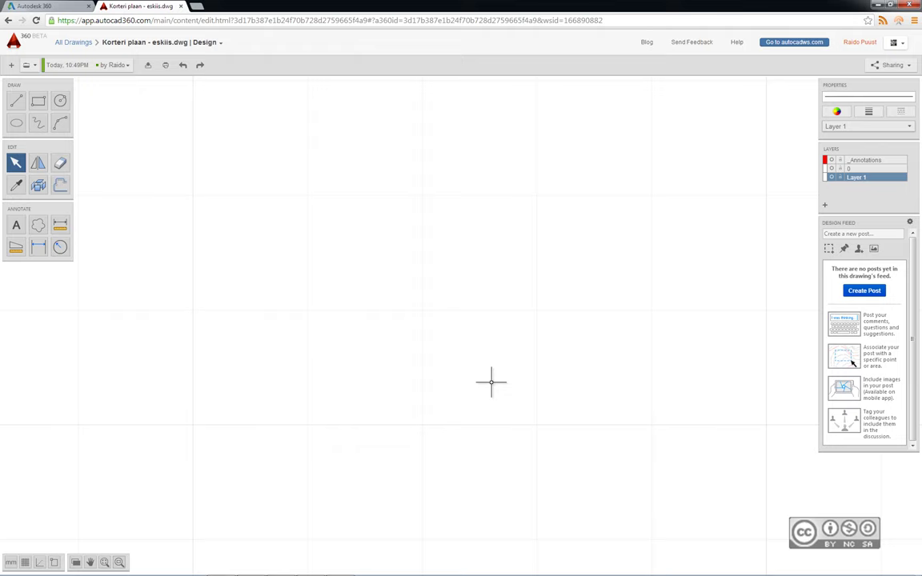
{"action": "left_click", "coordinate": [39, 563]}
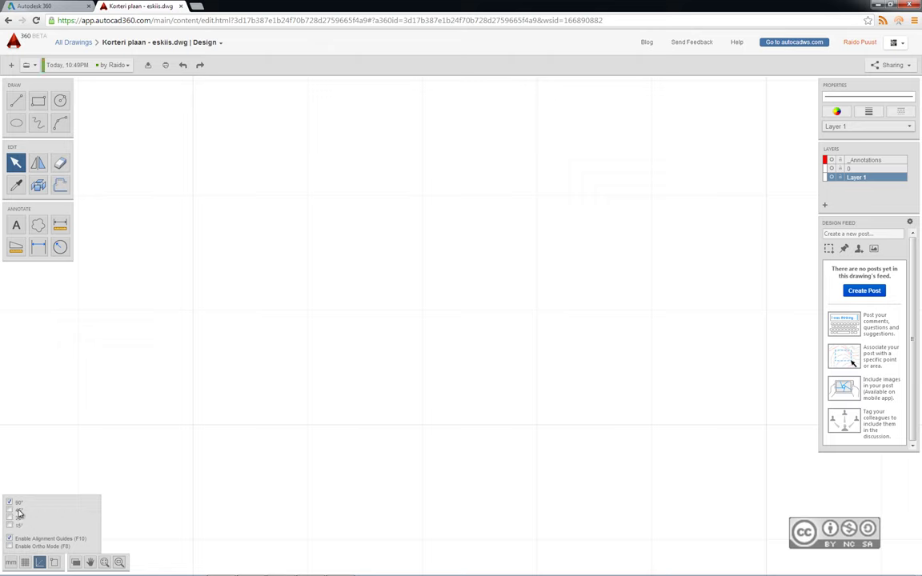
{"action": "left_click", "coordinate": [54, 564]}
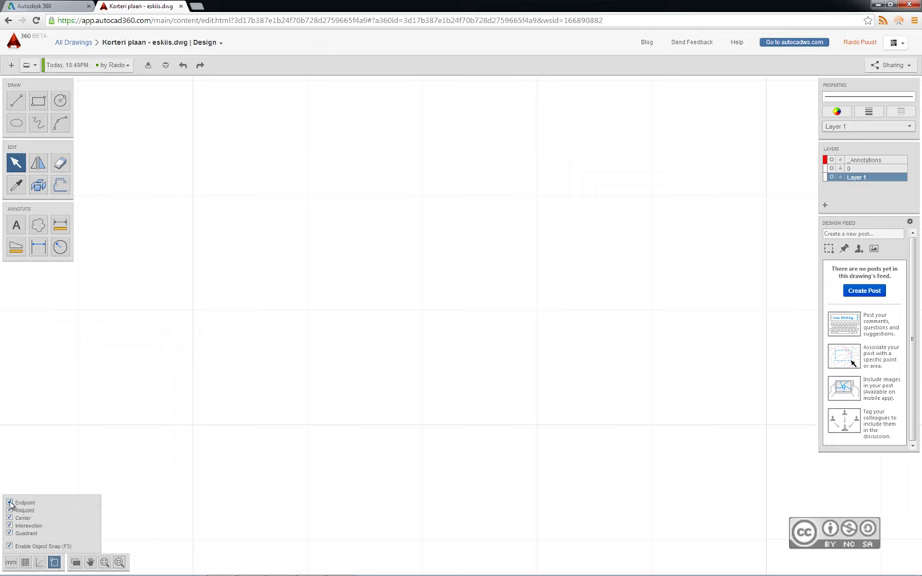
{"action": "left_click", "coordinate": [76, 564]}
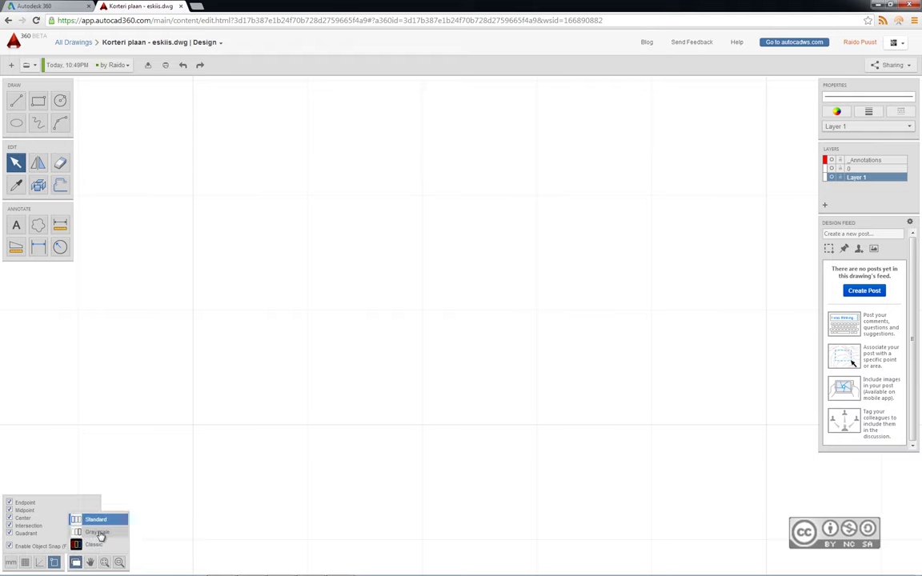
{"action": "left_click", "coordinate": [97, 534]}
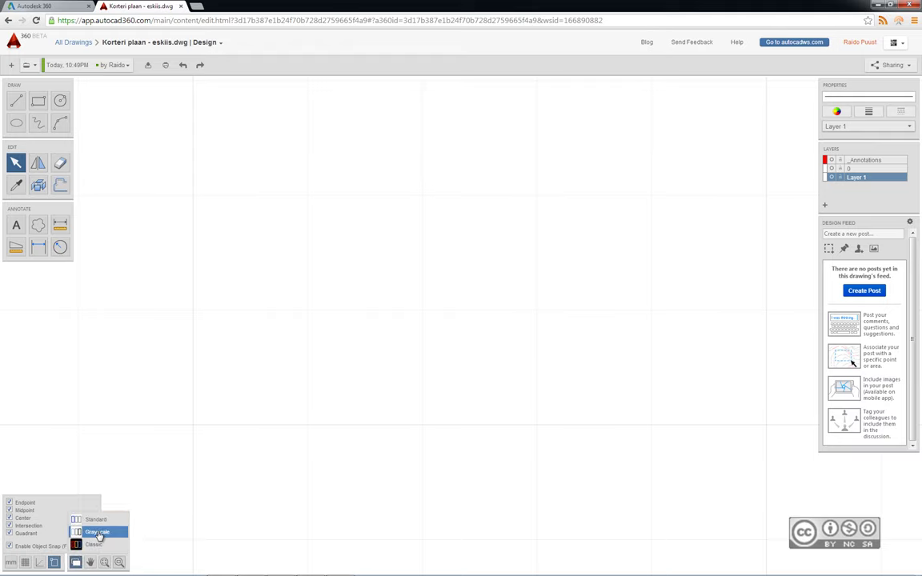
{"action": "left_click", "coordinate": [94, 544]}
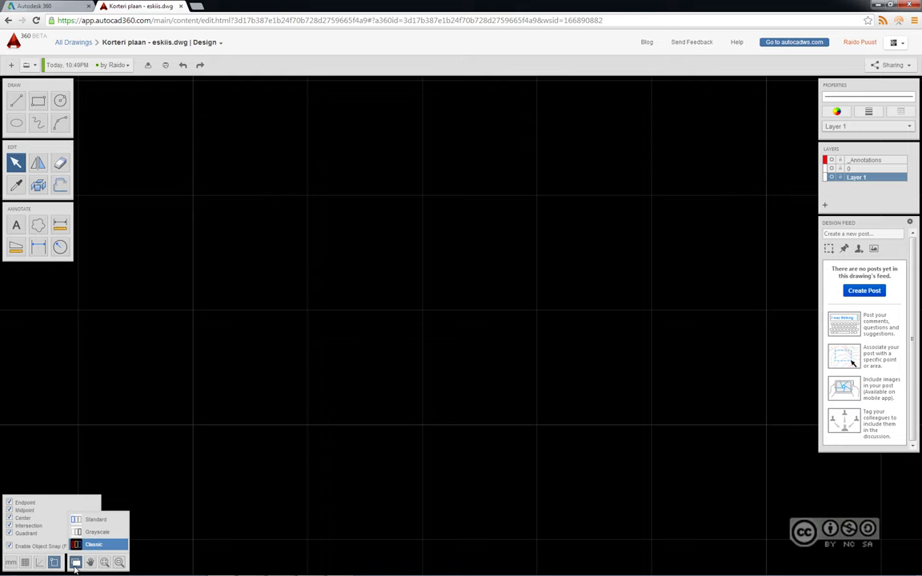
{"action": "left_click", "coordinate": [95, 520]}
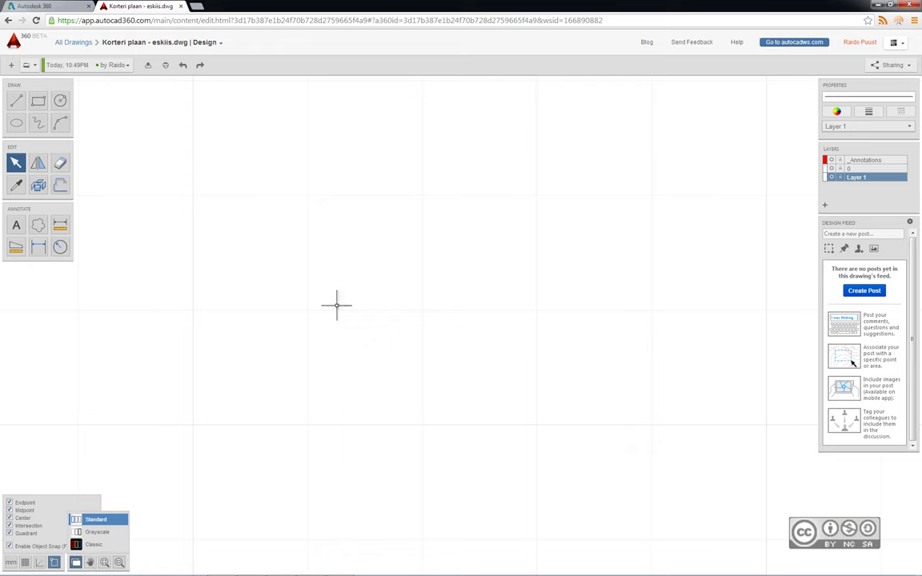
Step: Pan the empty canvas sideways and zoom in with the mouse wheel
{"action": "mouse_move", "coordinate": [336, 305]}
{"action": "middle_mouse_down"}
{"action": "mouse_move", "coordinate": [527, 268]}
{"action": "mouse_move", "coordinate": [314, 274]}
{"action": "mouse_move", "coordinate": [241, 305]}
{"action": "middle_mouse_up"}
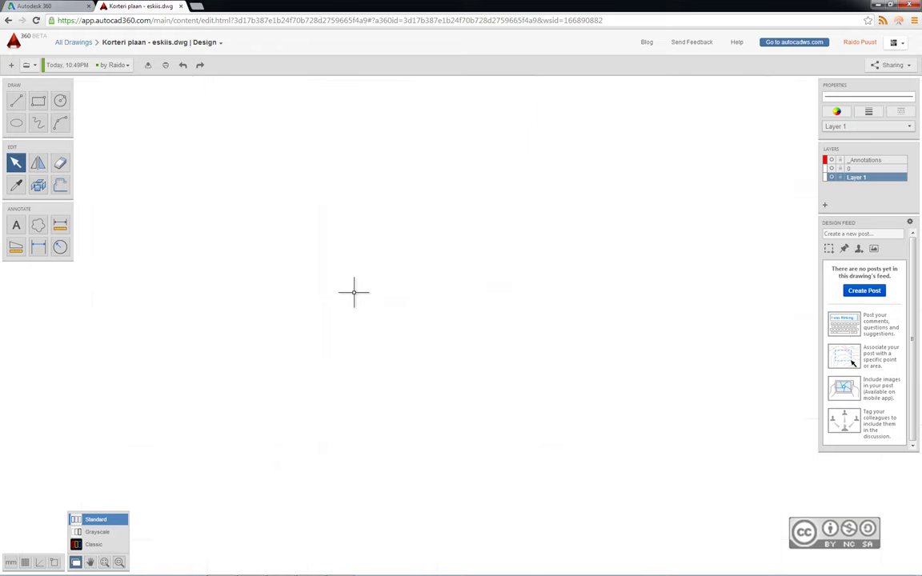
{"action": "scroll", "coordinate": [354, 292], "scroll_direction": "up", "scroll_amount": 2}
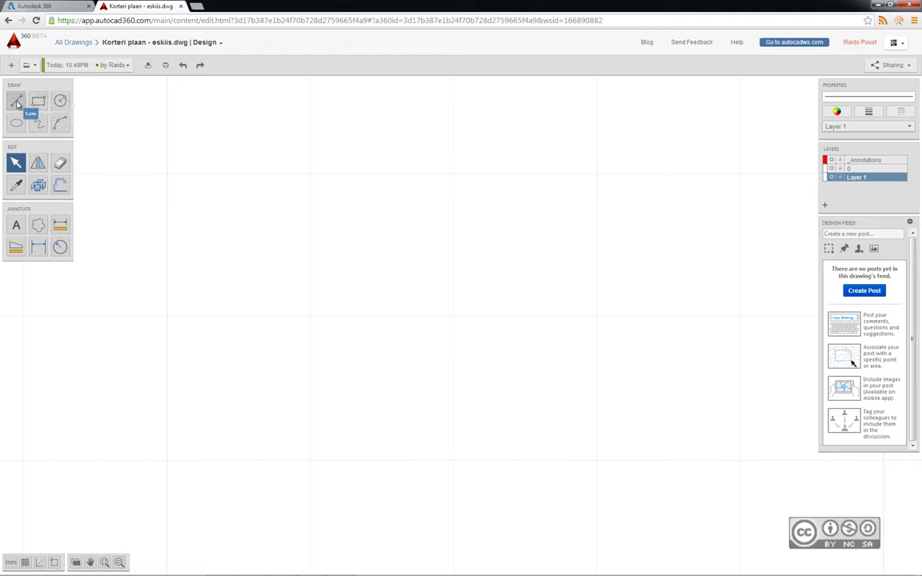
Step: Abandon an accidental arc started from a line, then reactivate the Line tool
{"action": "left_click", "coordinate": [17, 103]}
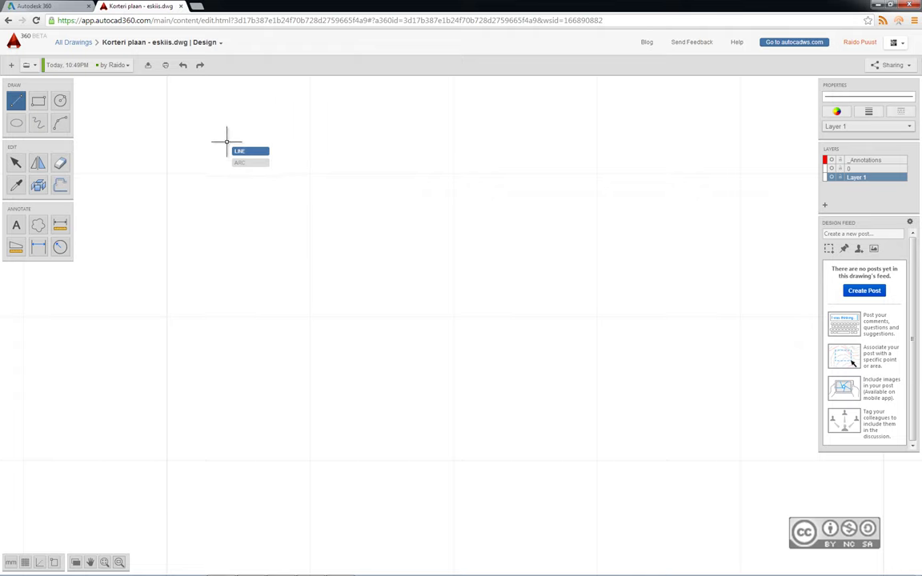
{"action": "left_click", "coordinate": [226, 141]}
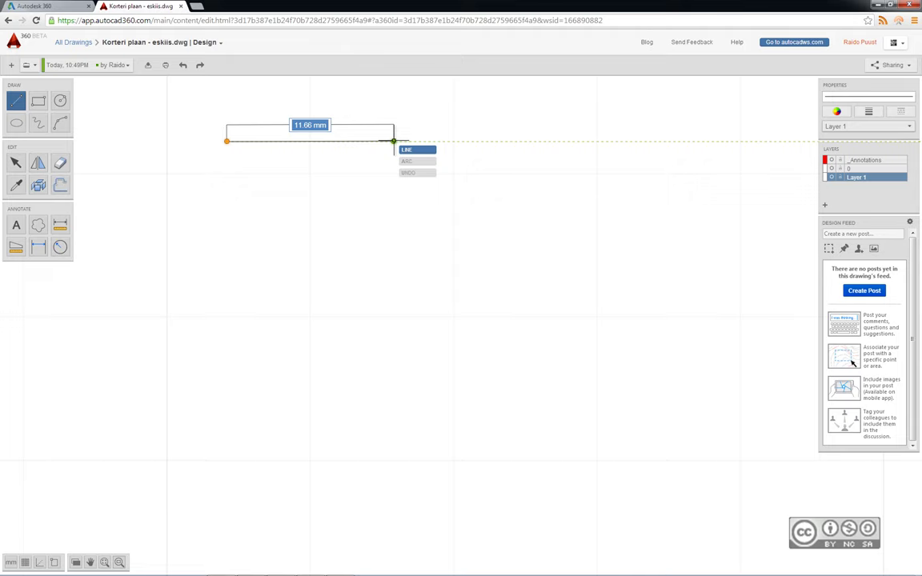
{"action": "type", "text": "a"}
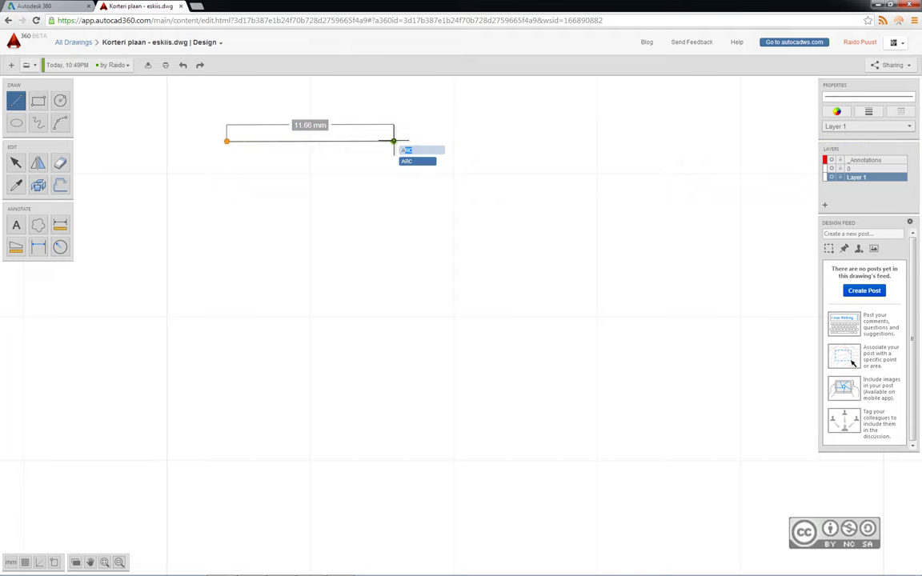
{"action": "key", "text": "Return"}
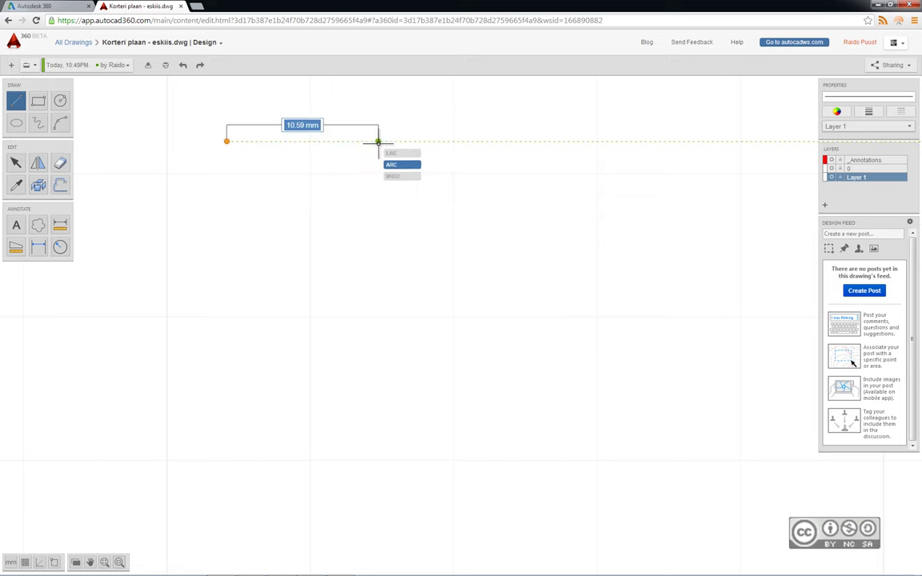
{"action": "key", "text": "Escape"}
{"action": "left_click", "coordinate": [16, 100]}
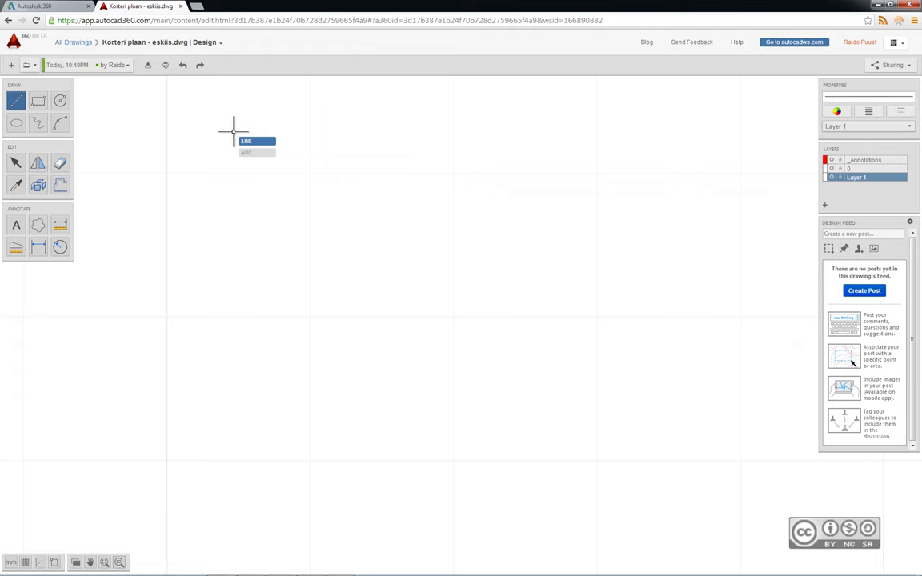
Step: Draw the first horizontal wall line, 2500 mm long, from the top-left start point
{"action": "left_click", "coordinate": [238, 145]}
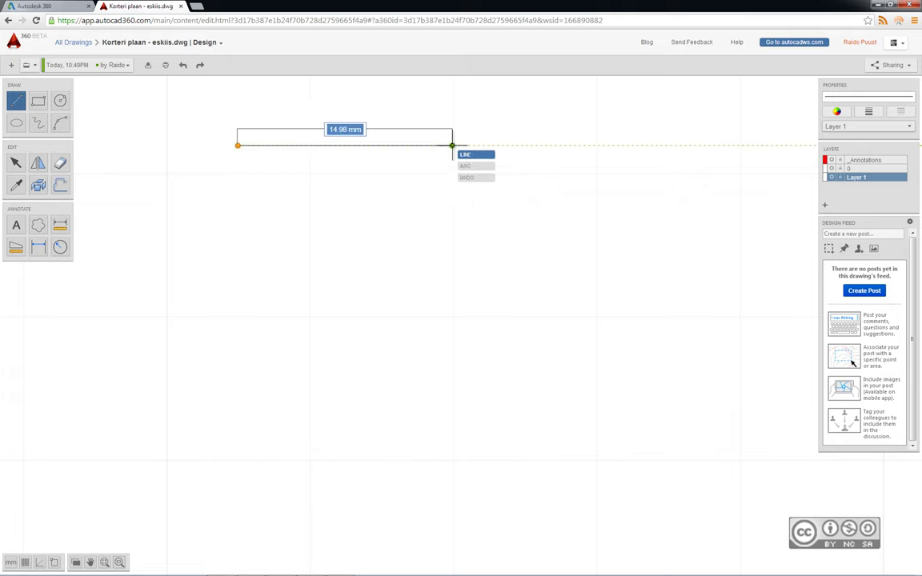
{"action": "mouse_move", "coordinate": [325, 145]}
{"action": "middle_mouse_down"}
{"action": "mouse_move", "coordinate": [429, 146]}
{"action": "mouse_move", "coordinate": [297, 146]}
{"action": "middle_mouse_up"}
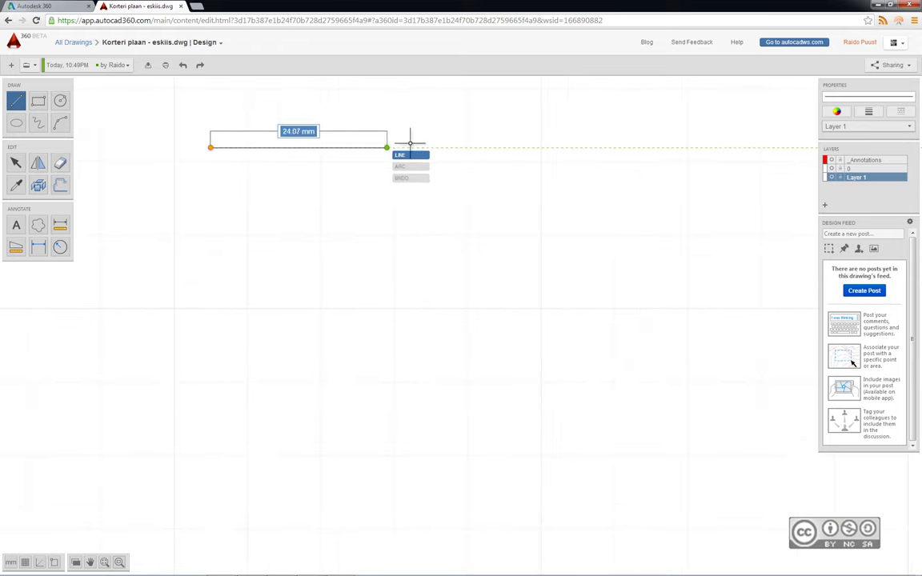
{"action": "scroll", "coordinate": [420, 143], "scroll_direction": "down", "scroll_amount": 3}
{"action": "middle_click_drag", "start_coordinate": [387, 144], "coordinate": [250, 144]}
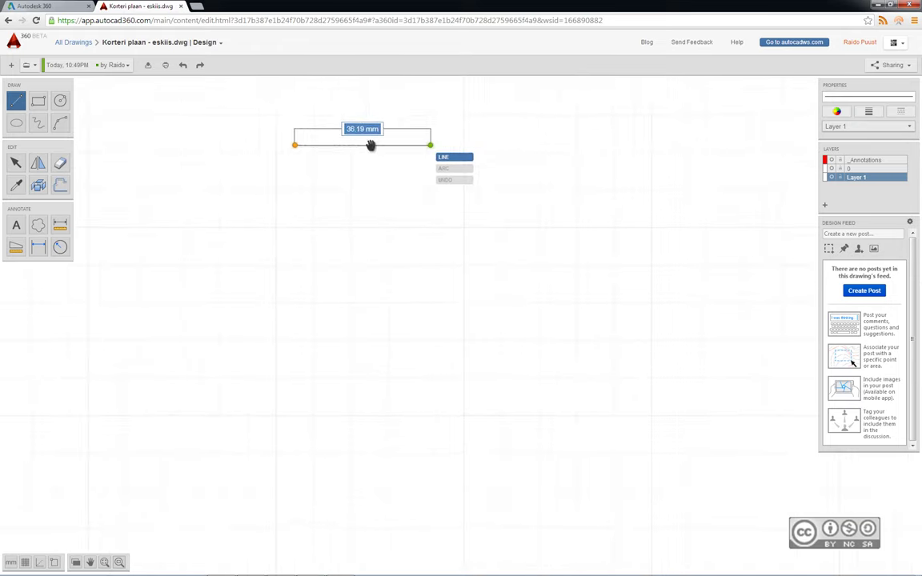
{"action": "scroll", "coordinate": [432, 143], "scroll_direction": "down", "scroll_amount": 3}
{"action": "middle_click_drag", "start_coordinate": [432, 143], "coordinate": [358, 144]}
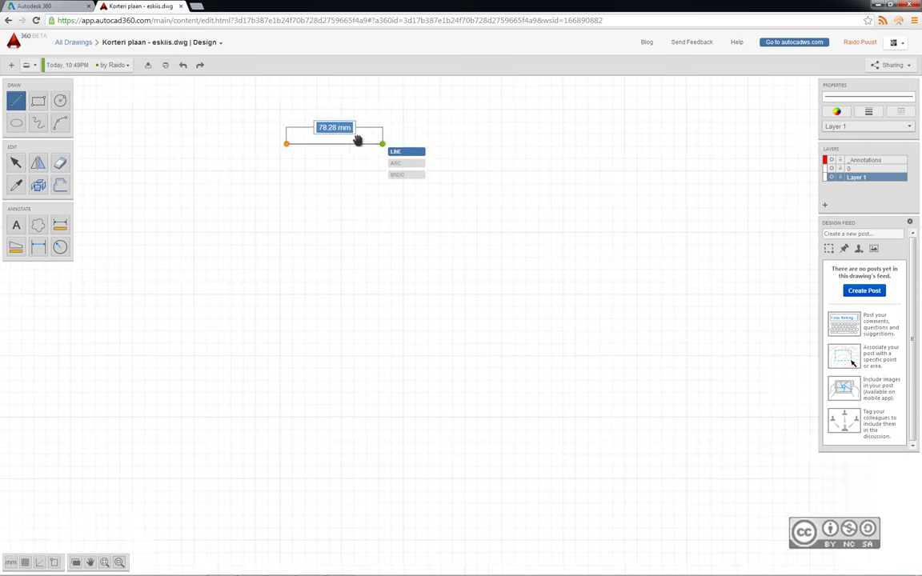
{"action": "scroll", "coordinate": [358, 144], "scroll_direction": "down", "scroll_amount": 2}
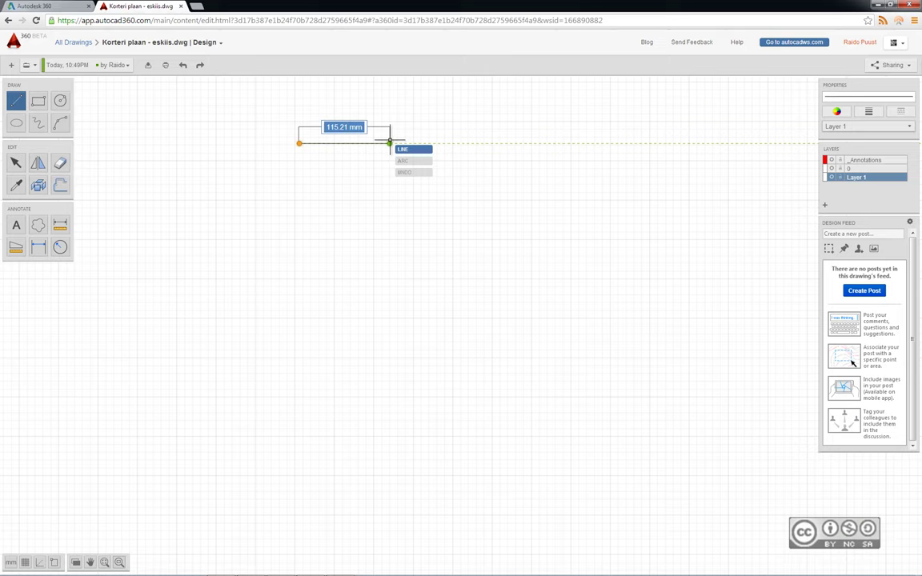
{"action": "type", "text": "2"}
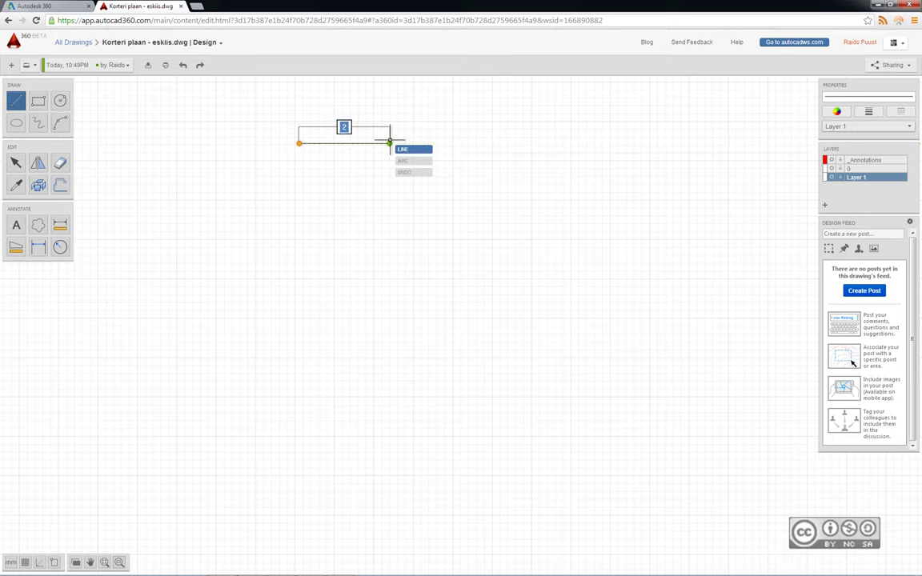
{"action": "type", "text": "500"}
{"action": "key", "text": "Return"}
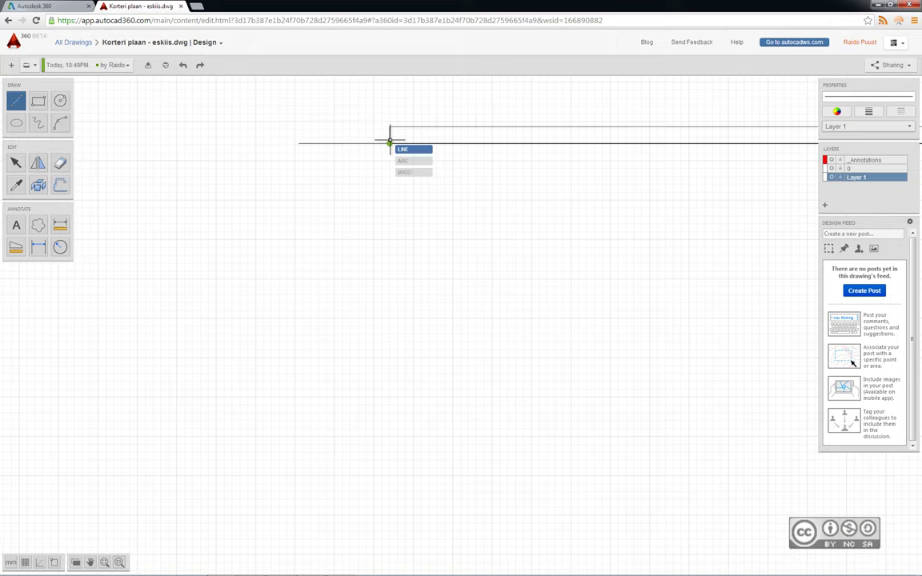
Step: Pan and zoom to bring the end of the 2500 mm wall into view
{"action": "mouse_move", "coordinate": [529, 232]}
{"action": "middle_mouse_down"}
{"action": "mouse_move", "coordinate": [244, 198]}
{"action": "mouse_move", "coordinate": [490, 218]}
{"action": "mouse_move", "coordinate": [136, 144]}
{"action": "mouse_move", "coordinate": [370, 262]}
{"action": "middle_mouse_up"}
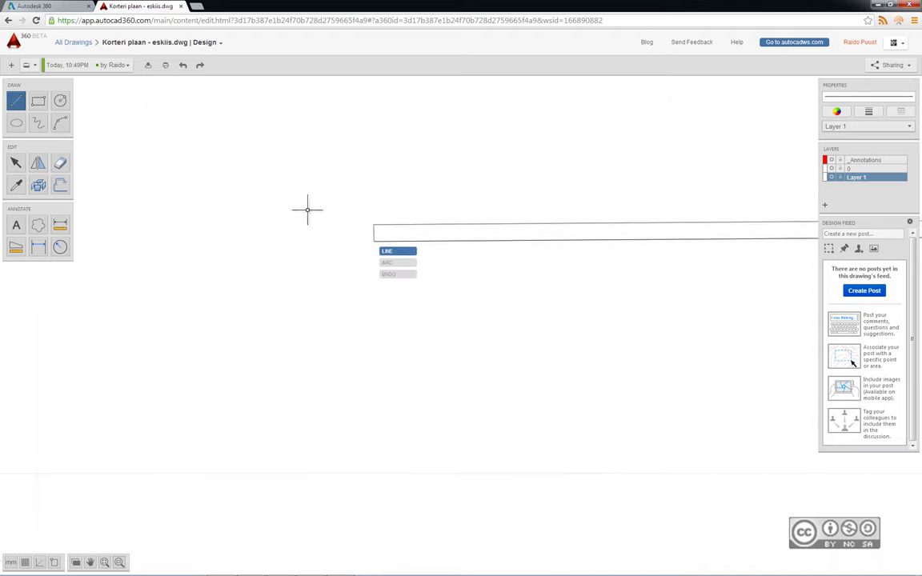
{"action": "scroll", "coordinate": [307, 210], "scroll_direction": "up", "scroll_amount": 1}
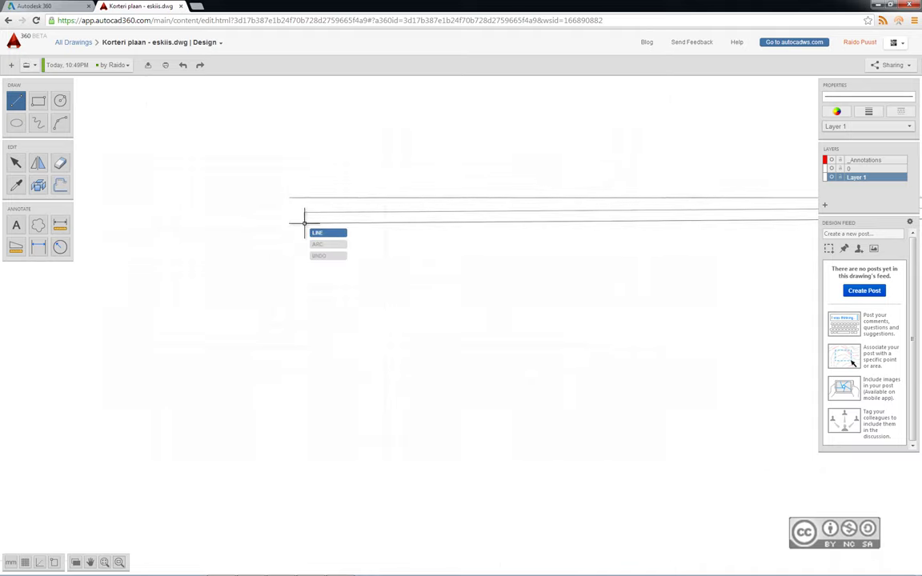
{"action": "scroll", "coordinate": [213, 209], "scroll_direction": "down", "scroll_amount": 2}
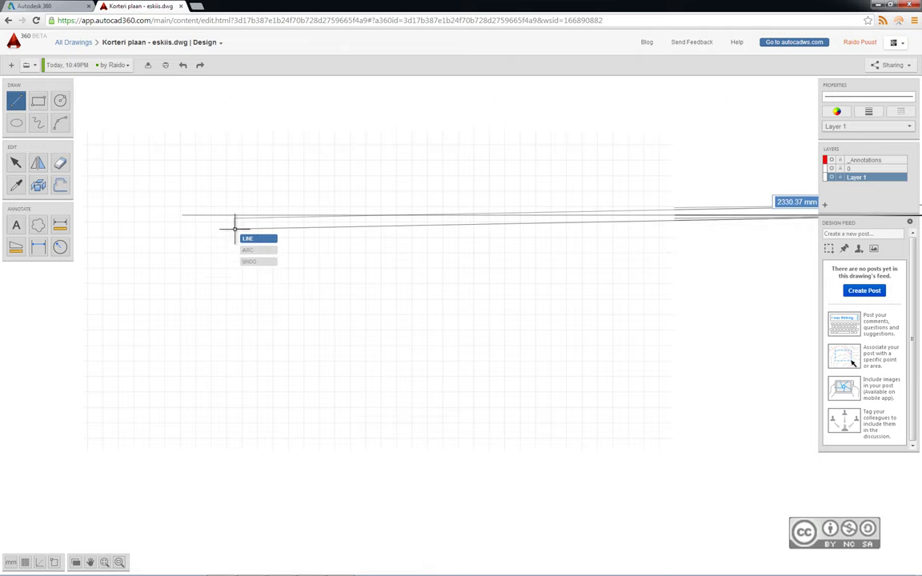
{"action": "scroll", "coordinate": [236, 228], "scroll_direction": "down", "scroll_amount": 2}
{"action": "middle_click_drag", "start_coordinate": [560, 288], "coordinate": [490, 190]}
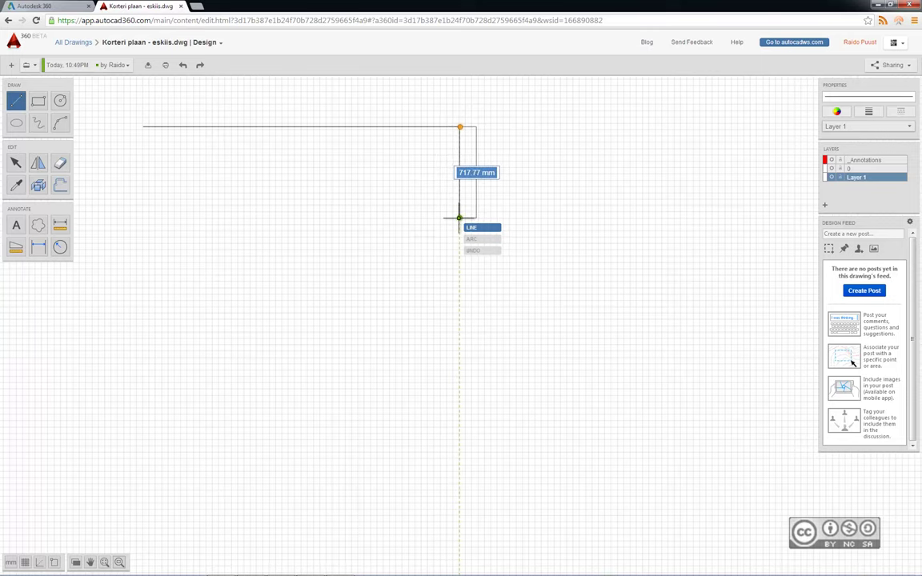
Step: Draw the 3000 mm right wall, then the bottom and closing walls to finish the rectangle
{"action": "scroll", "coordinate": [459, 218], "scroll_direction": "down", "scroll_amount": 1}
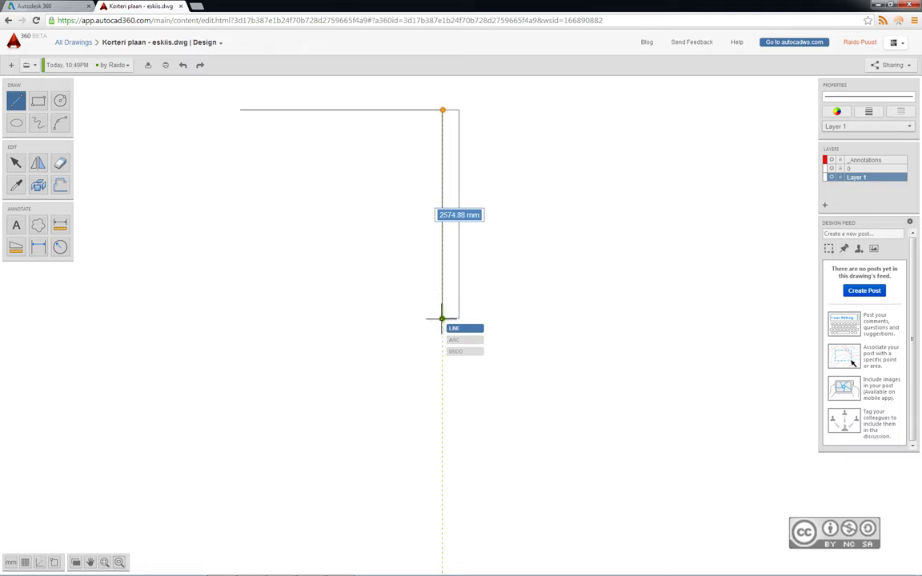
{"action": "type", "text": "3000"}
{"action": "key", "text": "Return"}
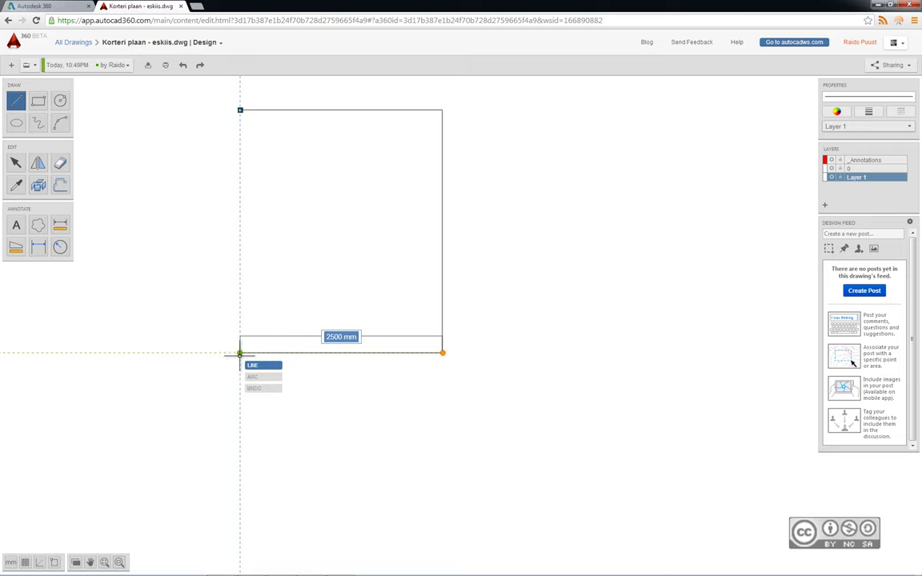
{"action": "left_click", "coordinate": [240, 352]}
{"action": "left_click", "coordinate": [240, 110]}
{"action": "key", "text": "Escape"}
{"action": "left_click_drag", "start_coordinate": [249, 117], "coordinate": [211, 156]}
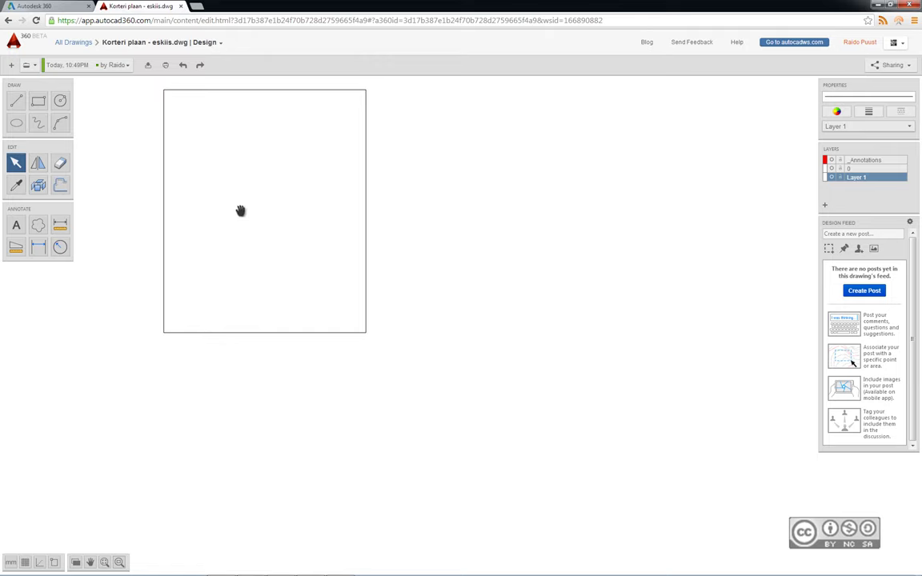
Step: Save a version-history snapshot of the drawing named 'Version 1'
{"action": "middle_click_drag", "start_coordinate": [241, 210], "coordinate": [190, 248]}
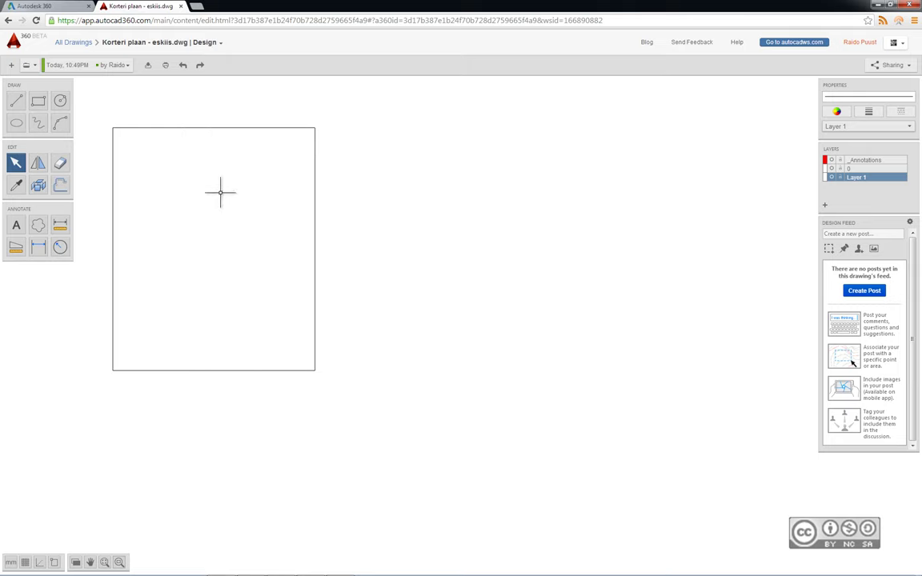
{"action": "middle_click_drag", "start_coordinate": [221, 192], "coordinate": [241, 172]}
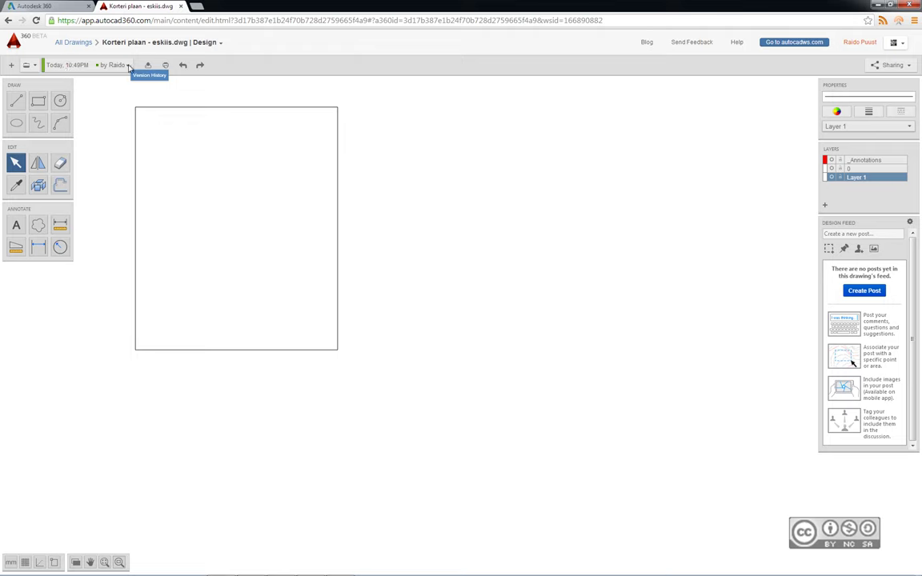
{"action": "left_click", "coordinate": [129, 67]}
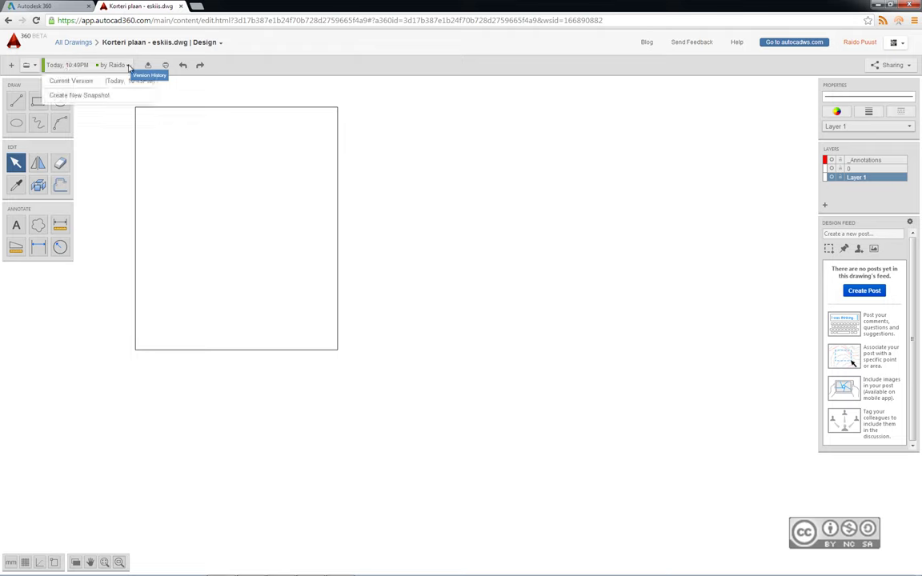
{"action": "left_click", "coordinate": [92, 98]}
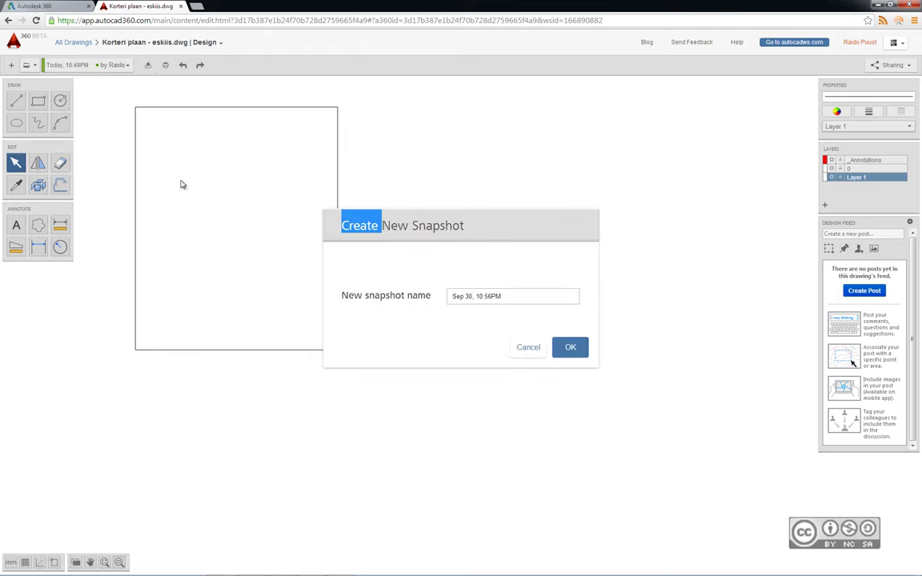
{"action": "left_click", "coordinate": [475, 298]}
{"action": "left_click_drag", "start_coordinate": [507, 302], "coordinate": [449, 297]}
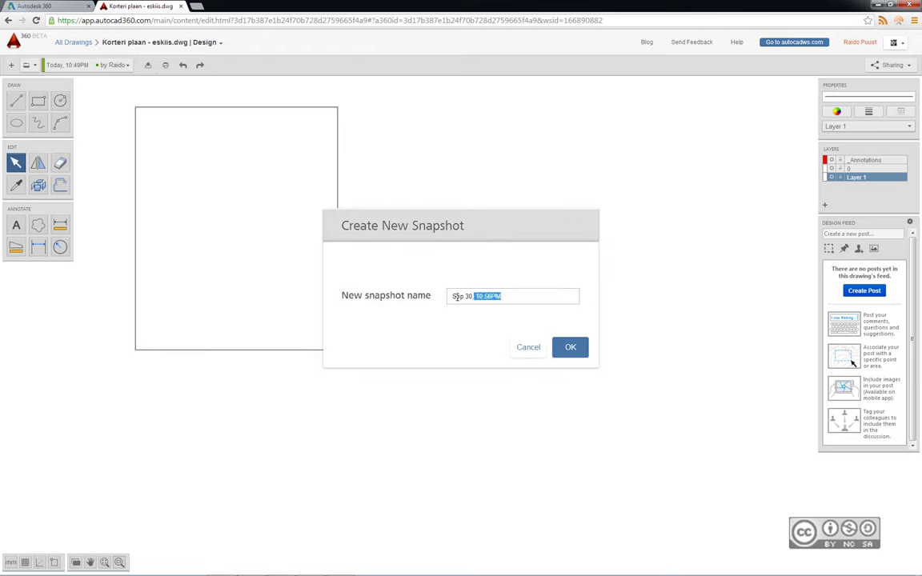
{"action": "type", "text": "Versioon 1"}
{"action": "left_click", "coordinate": [571, 348]}
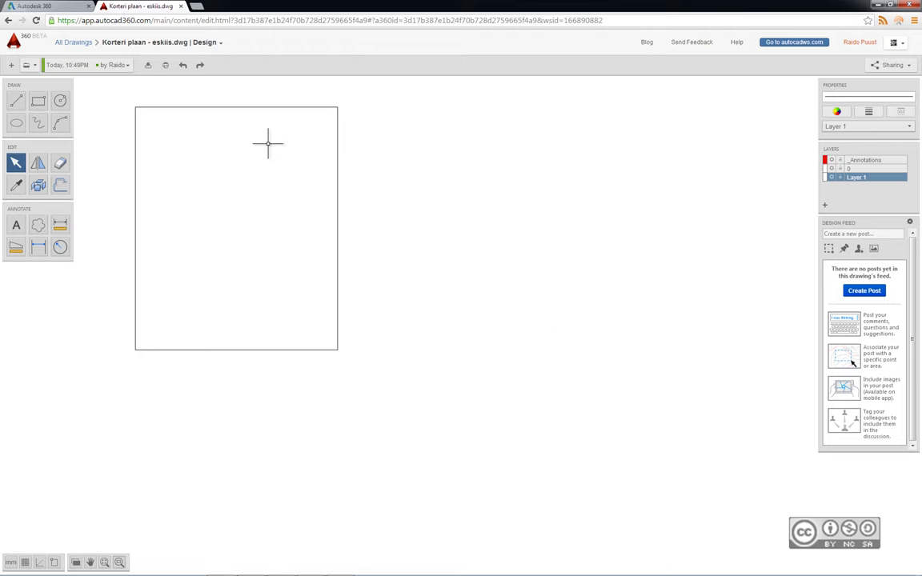
Step: Stretch the rectangle's right wall 500 mm inward using its edge grip
{"action": "left_click", "coordinate": [337, 153]}
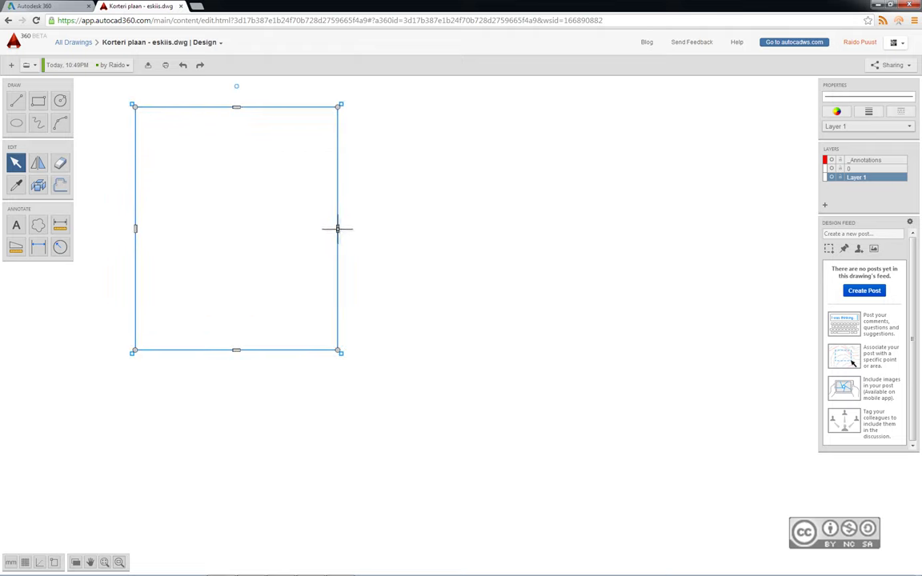
{"action": "left_click_drag", "start_coordinate": [337, 229], "coordinate": [320, 228]}
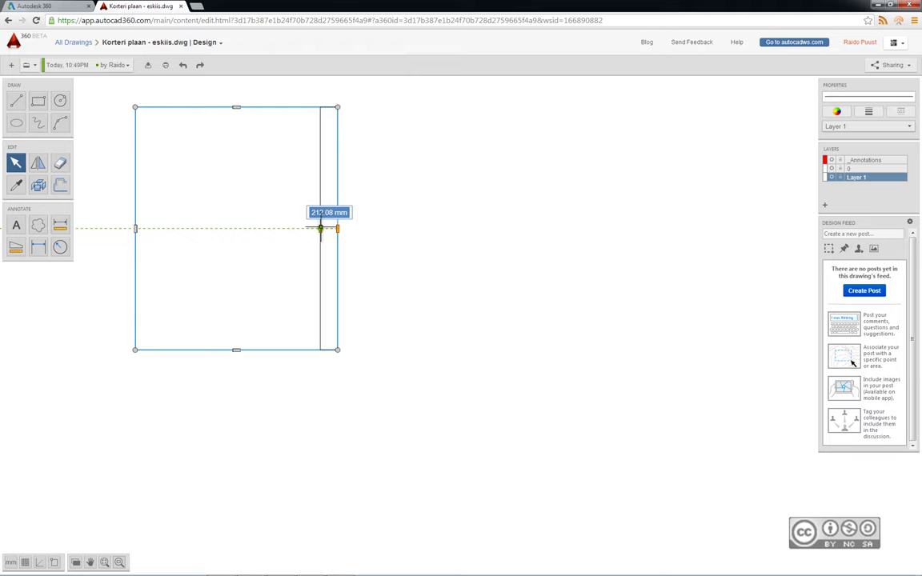
{"action": "left_click_drag", "start_coordinate": [320, 229], "coordinate": [284, 229]}
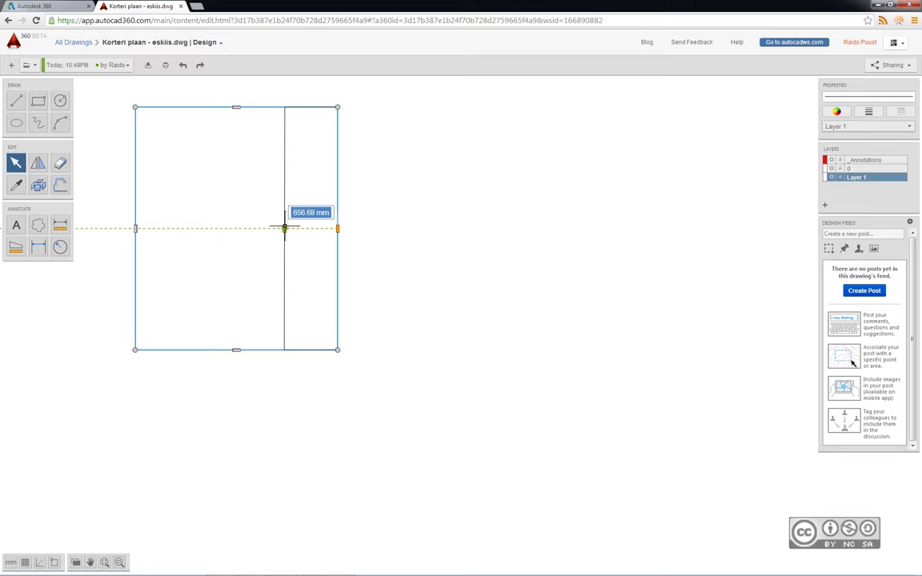
{"action": "type", "text": "5000"}
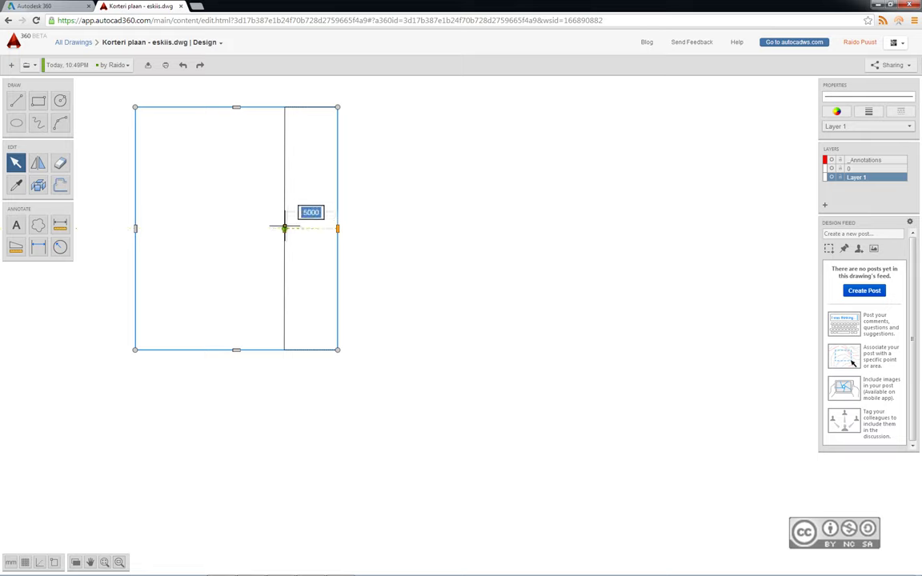
{"action": "key", "text": "BackSpace"}
{"action": "key", "text": "Return"}
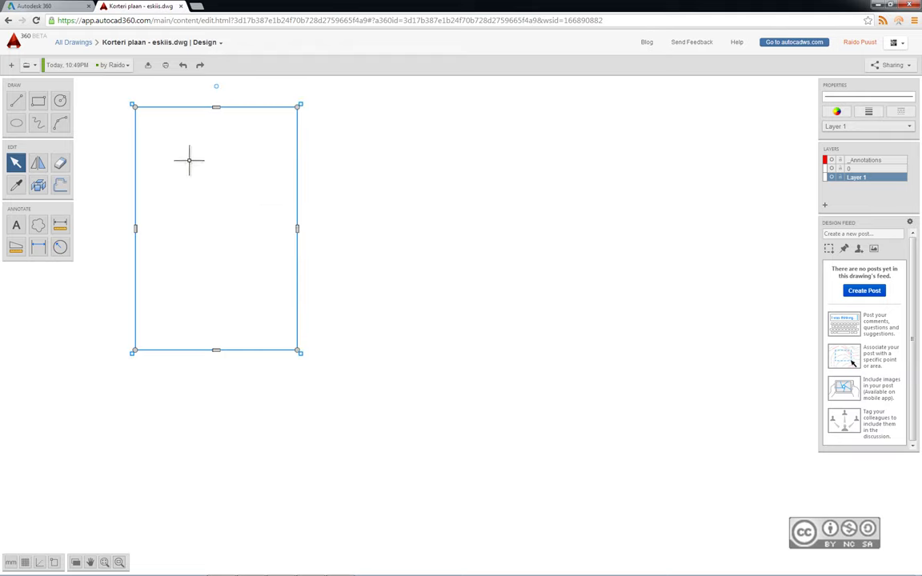
Step: Save a new version-history snapshot named 'Versioon 2' and reopen the history to confirm it
{"action": "left_click", "coordinate": [126, 66]}
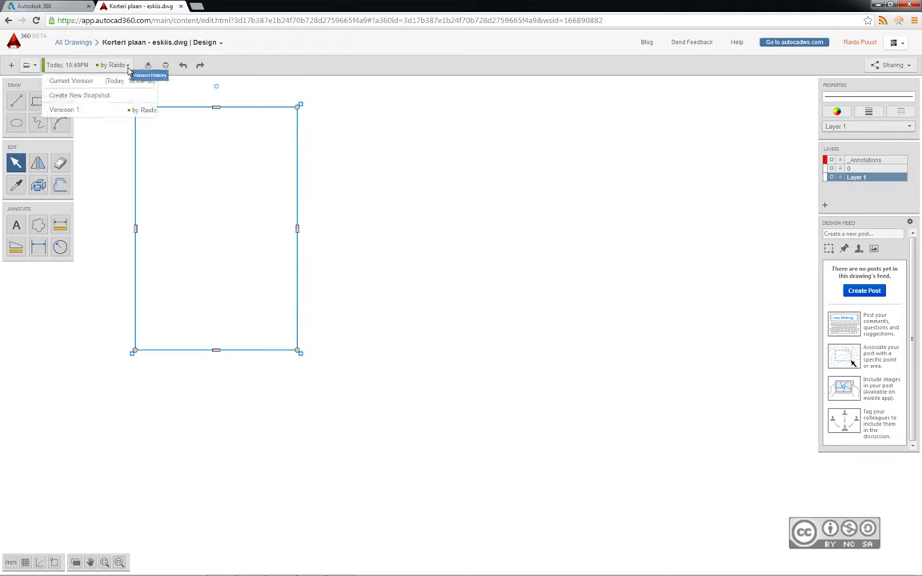
{"action": "left_click", "coordinate": [78, 97]}
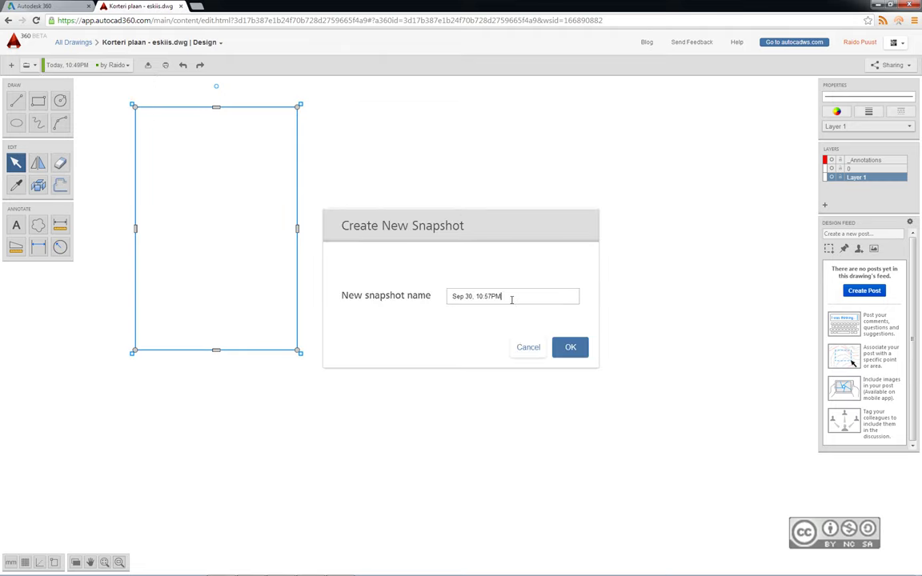
{"action": "triple_click", "coordinate": [512, 299]}
{"action": "type", "text": "Ve"}
{"action": "type", "text": "rsion"}
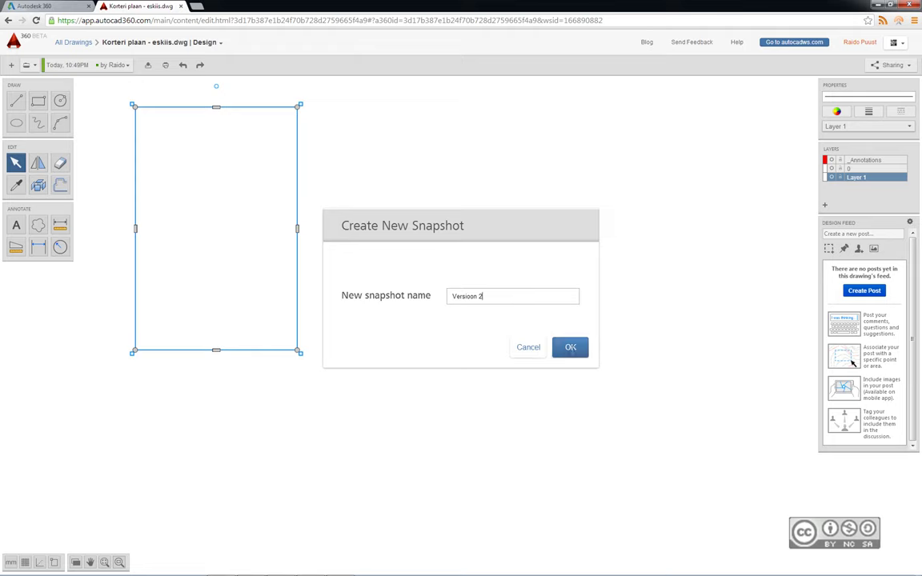
{"action": "left_click", "coordinate": [570, 347]}
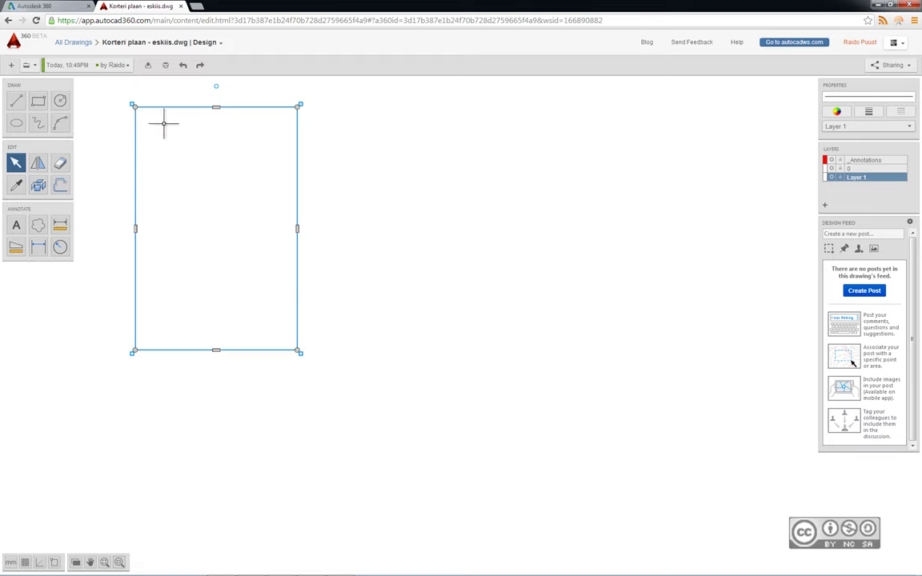
{"action": "left_click", "coordinate": [127, 67]}
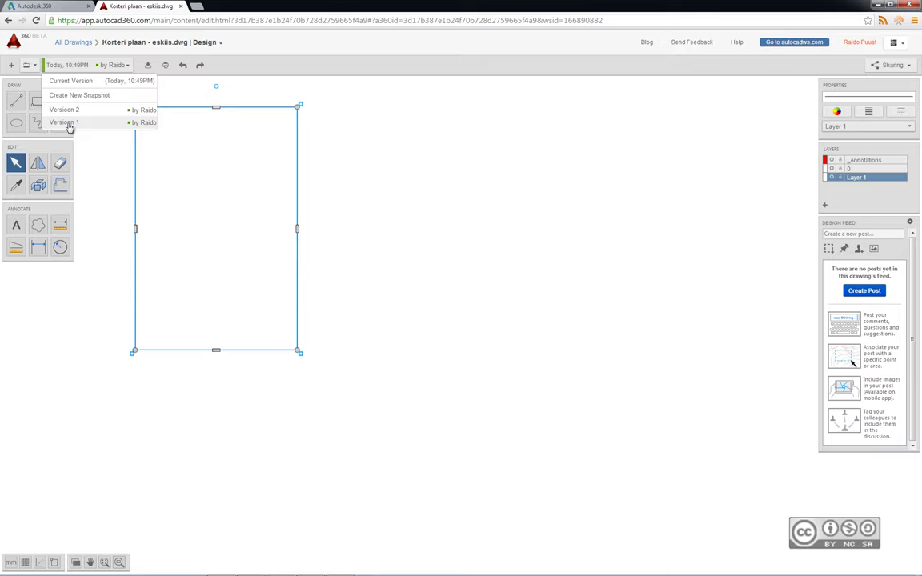
{"action": "left_click", "coordinate": [70, 123]}
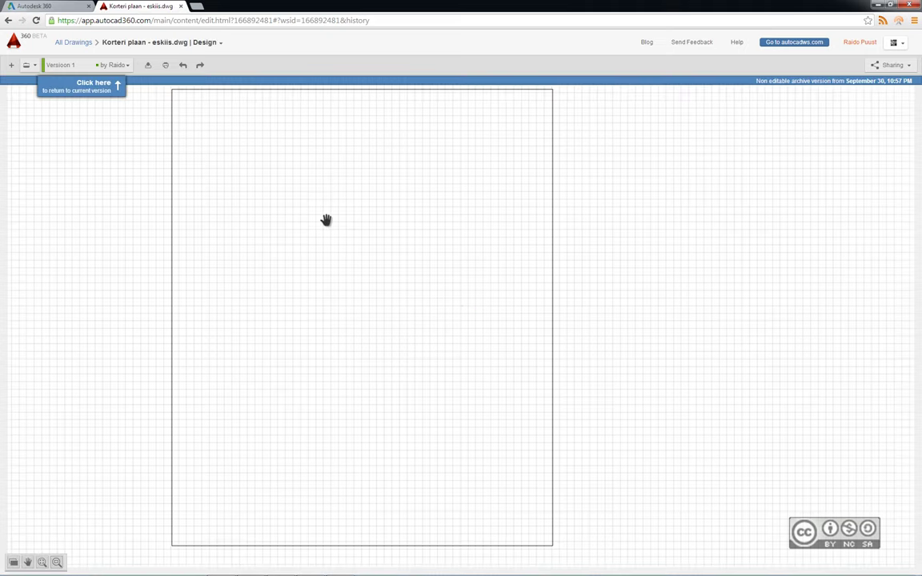
{"action": "scroll", "coordinate": [350, 218], "scroll_direction": "down", "scroll_amount": 2}
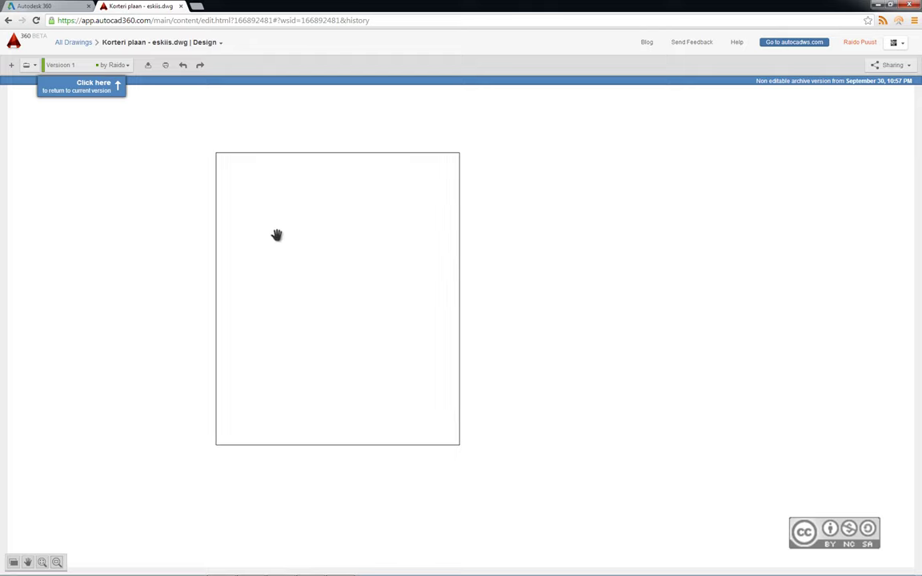
{"action": "left_click", "coordinate": [126, 65]}
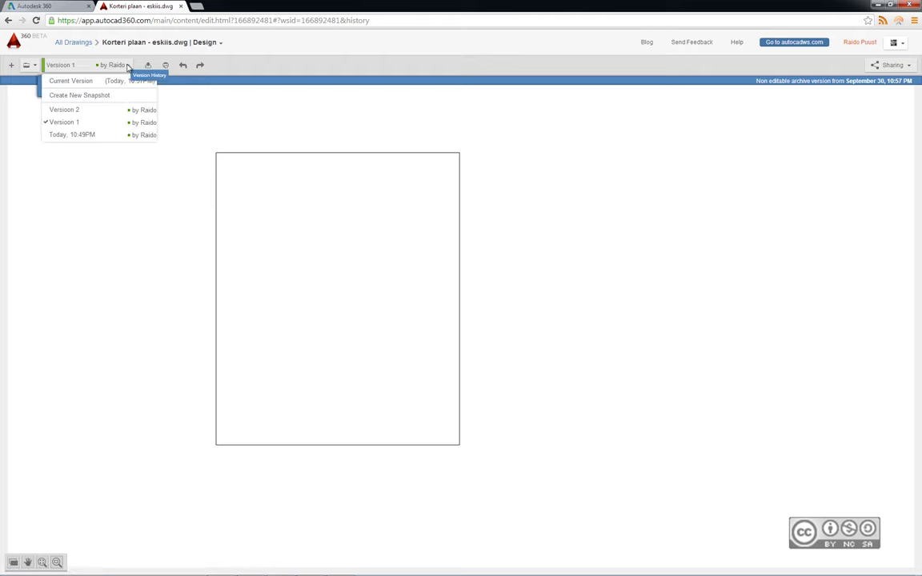
{"action": "left_click", "coordinate": [64, 110]}
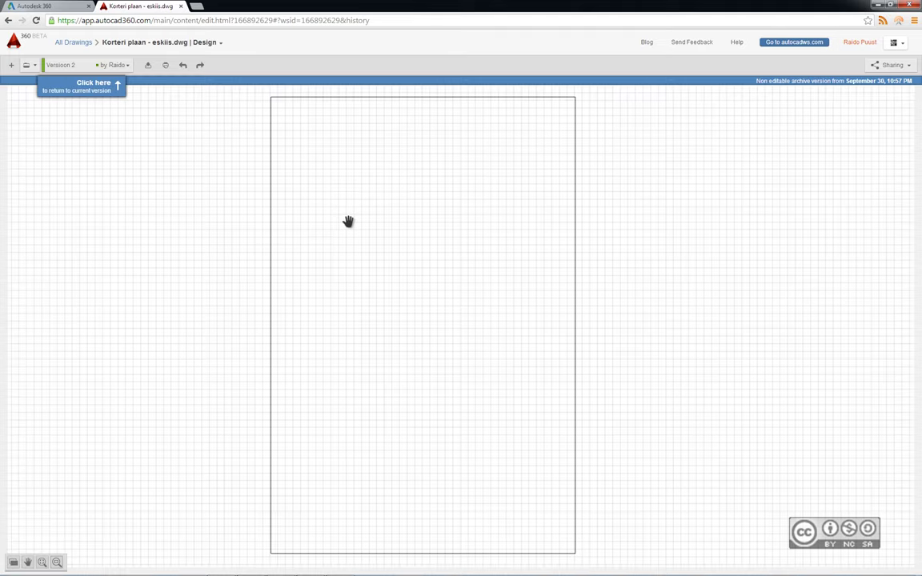
{"action": "left_click_drag", "start_coordinate": [348, 222], "coordinate": [357, 268]}
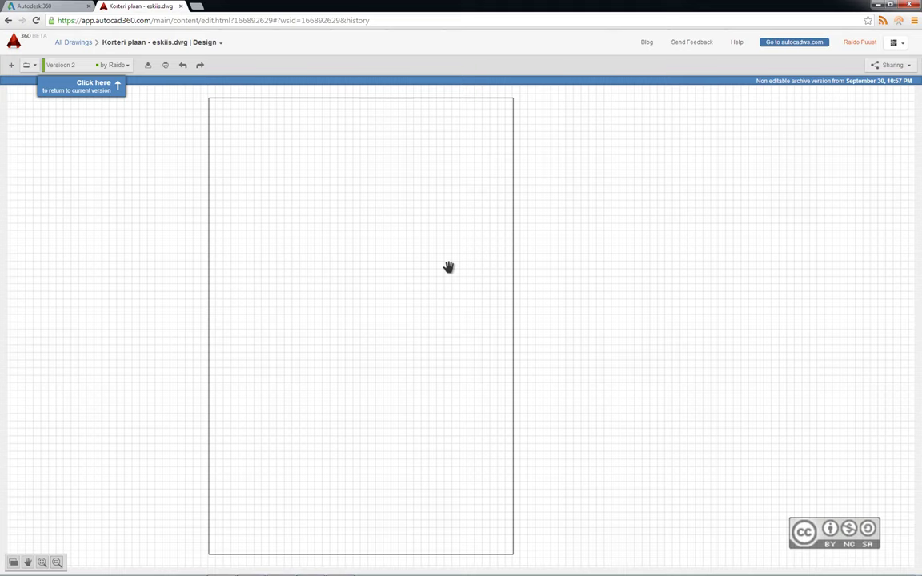
{"action": "left_click", "coordinate": [128, 66]}
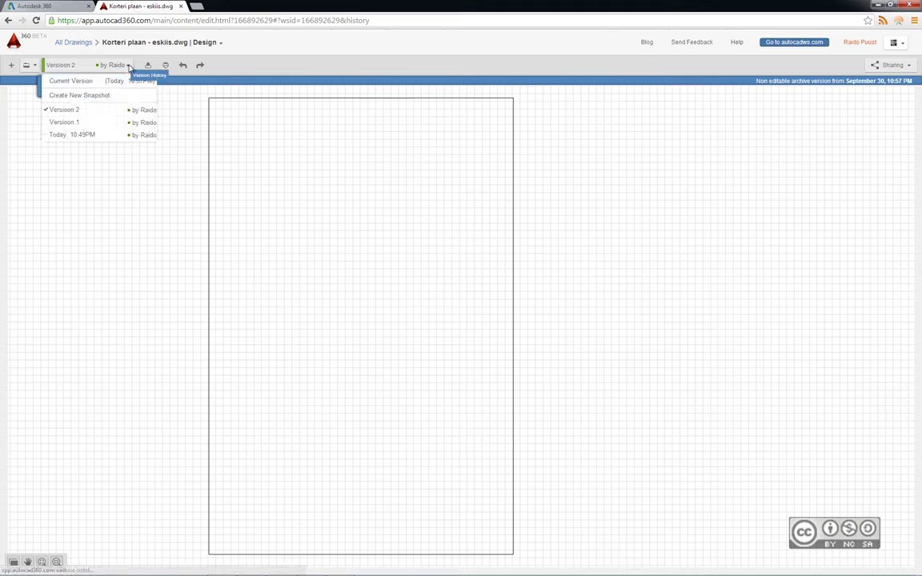
{"action": "left_click", "coordinate": [74, 82]}
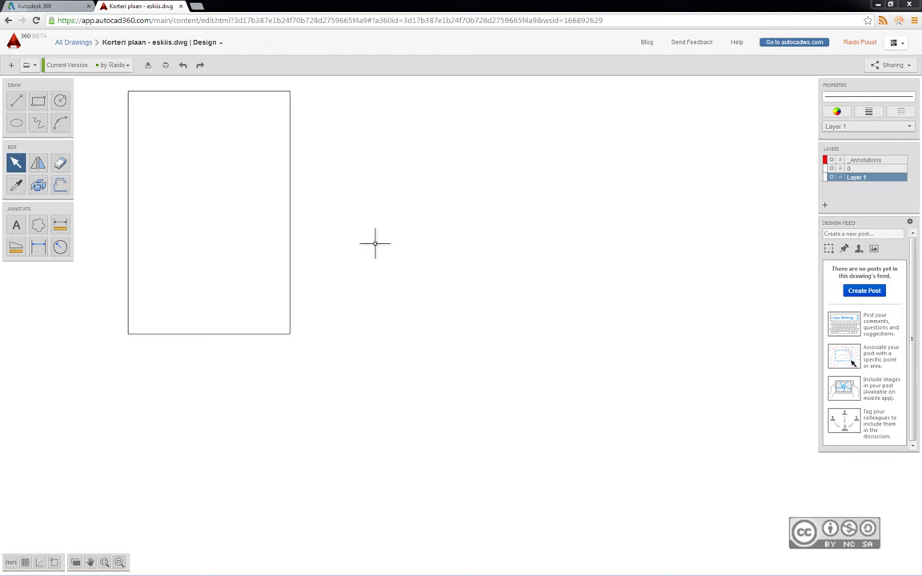
Step: Draw the large square outline from the room's top-right corner around the existing room
{"action": "left_click", "coordinate": [16, 101]}
{"action": "left_click", "coordinate": [16, 101]}
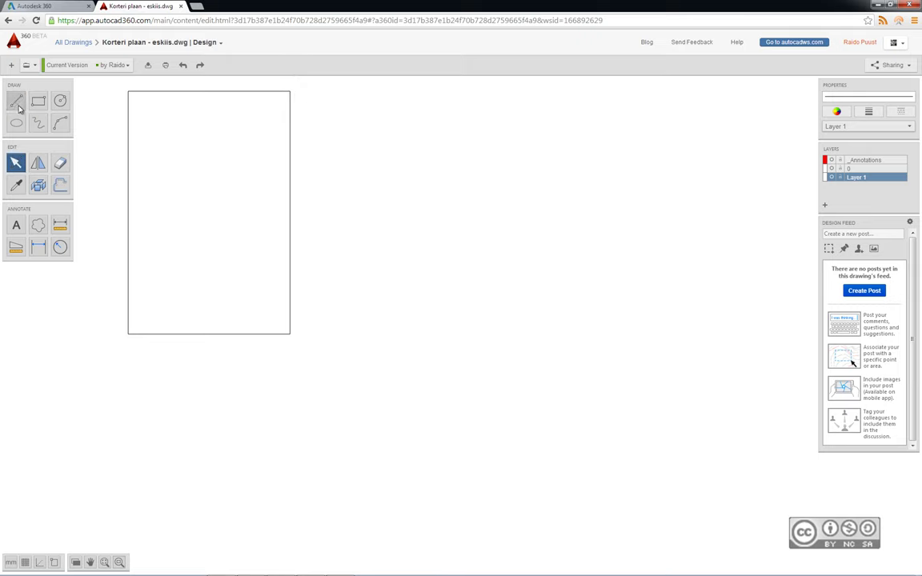
{"action": "left_click", "coordinate": [16, 101]}
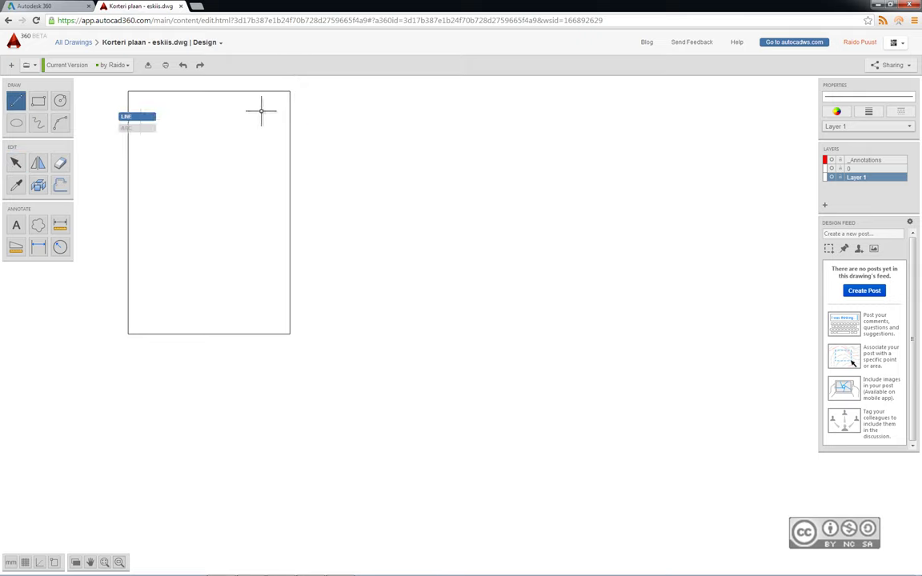
{"action": "left_click", "coordinate": [290, 91]}
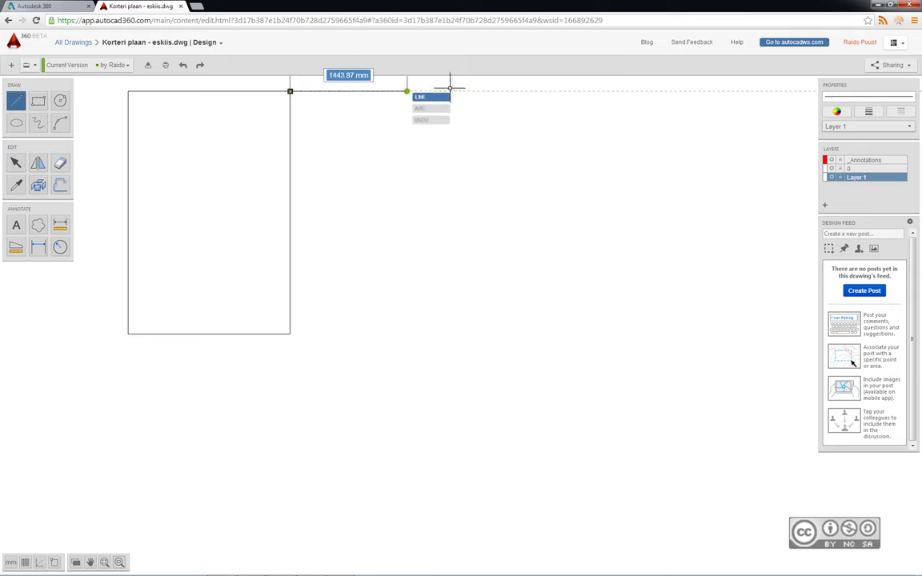
{"action": "left_click", "coordinate": [553, 91]}
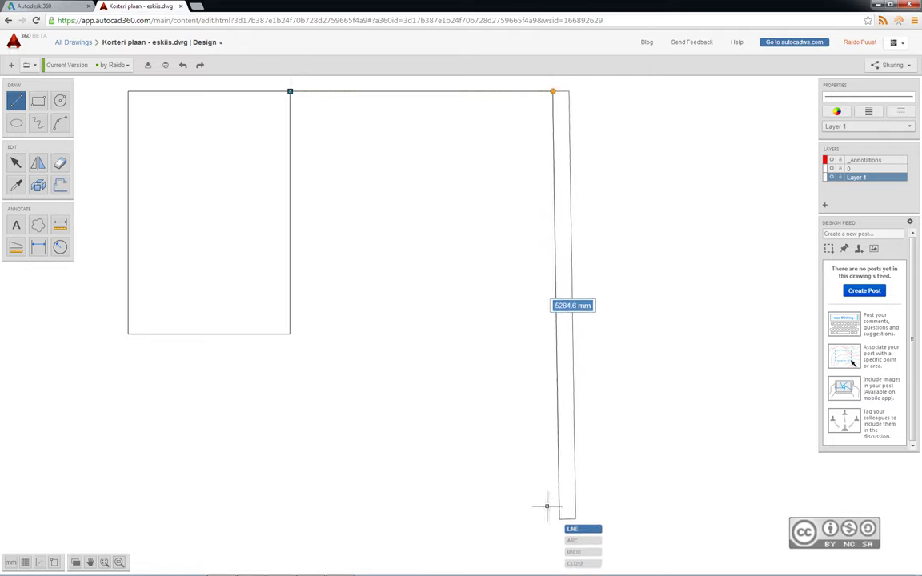
{"action": "left_click", "coordinate": [553, 532]}
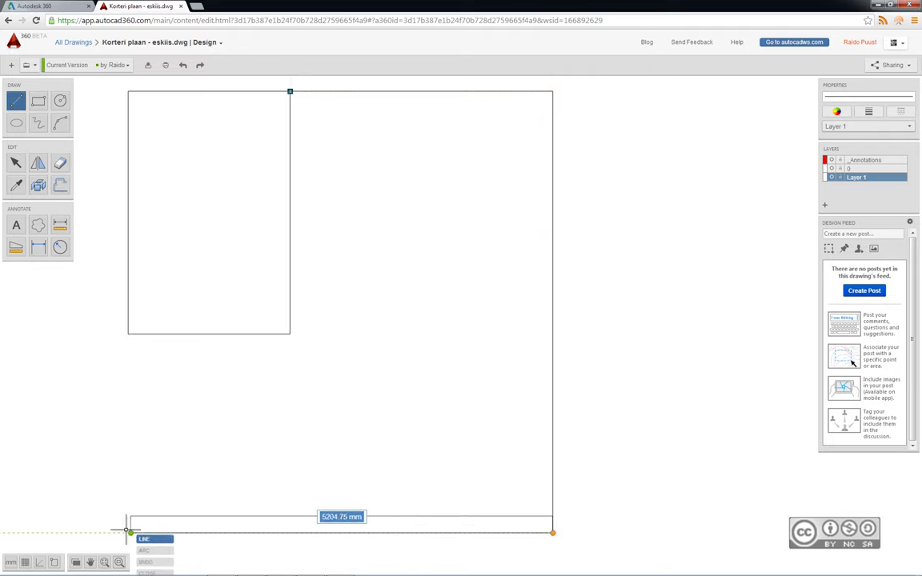
{"action": "left_click", "coordinate": [128, 532]}
{"action": "left_click", "coordinate": [128, 335]}
{"action": "key", "text": "Escape"}
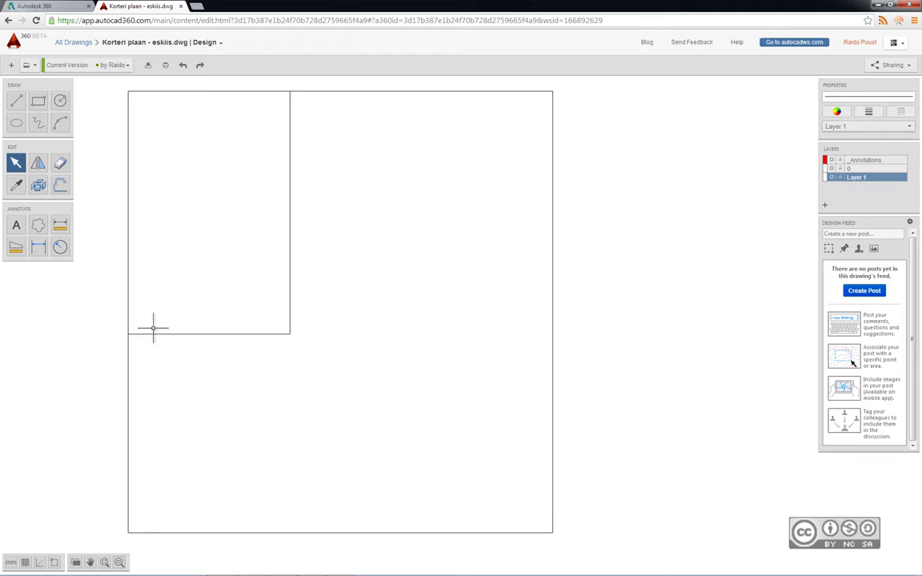
Step: Start a small room on the outline's bottom edge by raising its left wall
{"action": "left_click", "coordinate": [16, 101]}
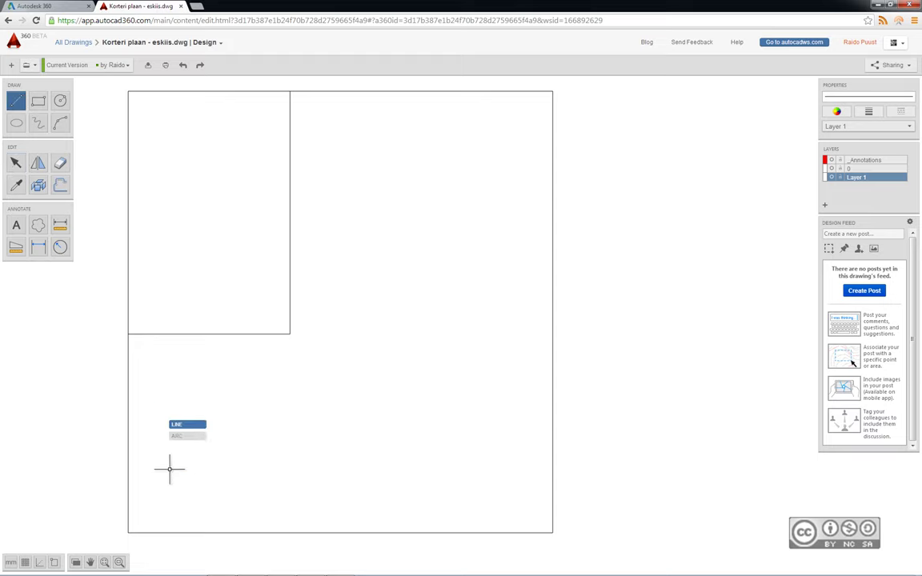
{"action": "left_click", "coordinate": [128, 533]}
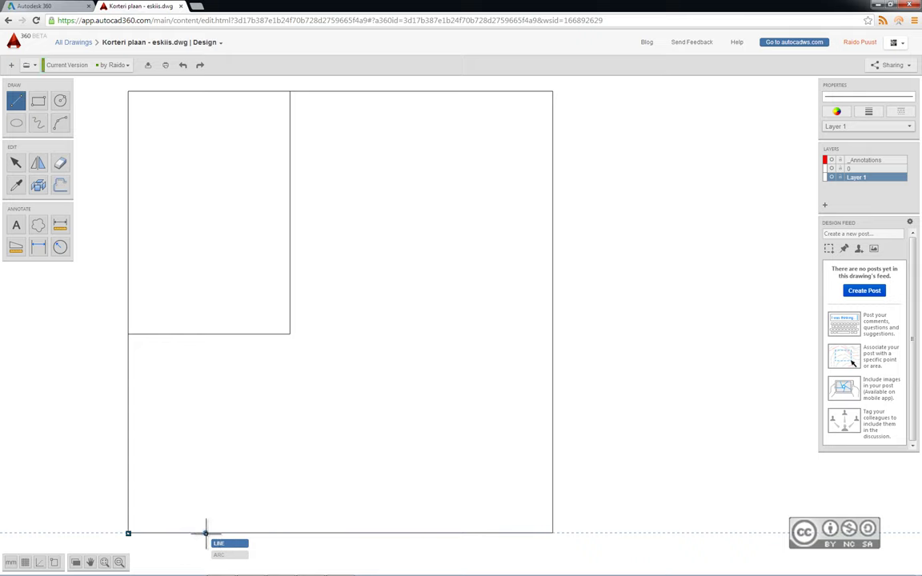
{"action": "left_click", "coordinate": [205, 533]}
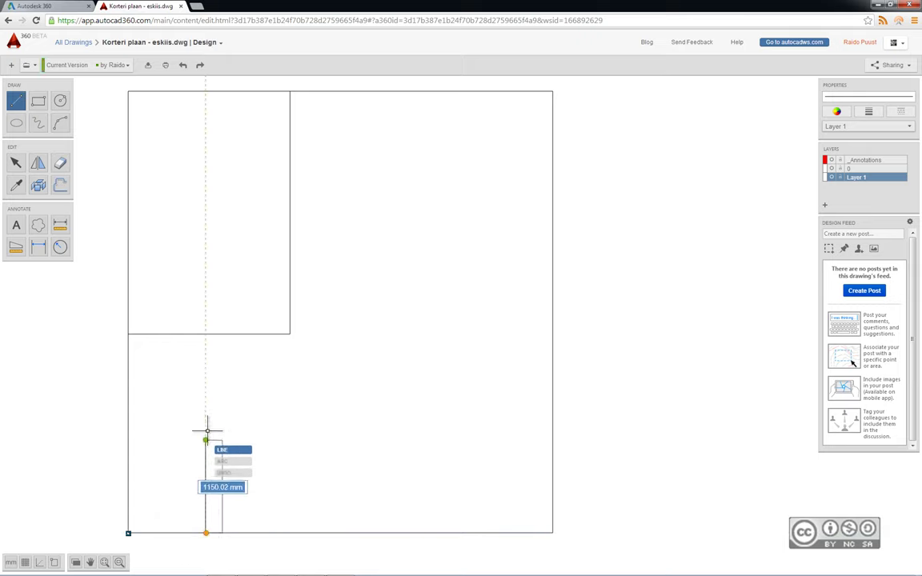
{"action": "left_click", "coordinate": [206, 407]}
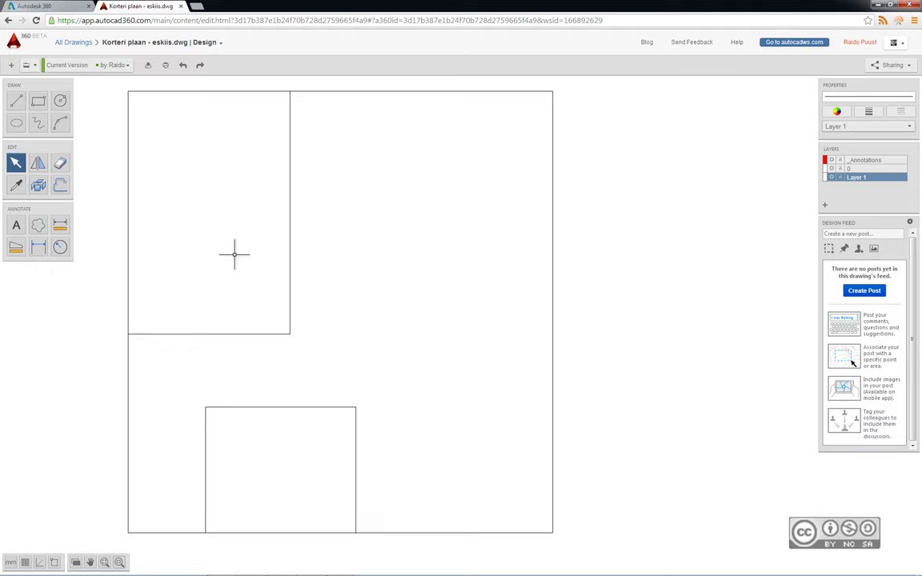
{"action": "scroll", "coordinate": [433, 302], "scroll_direction": "down", "scroll_amount": 1}
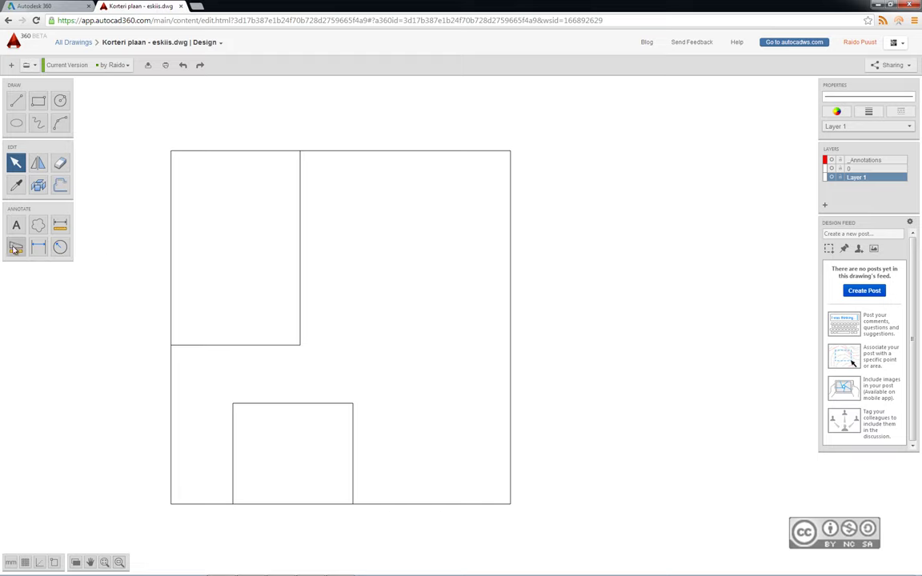
{"action": "left_click", "coordinate": [15, 249]}
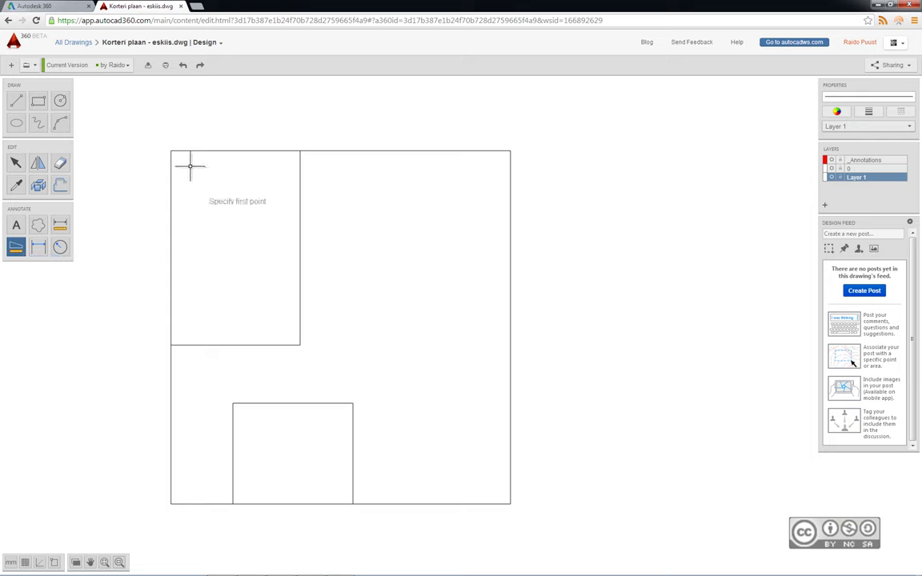
{"action": "left_click", "coordinate": [172, 150]}
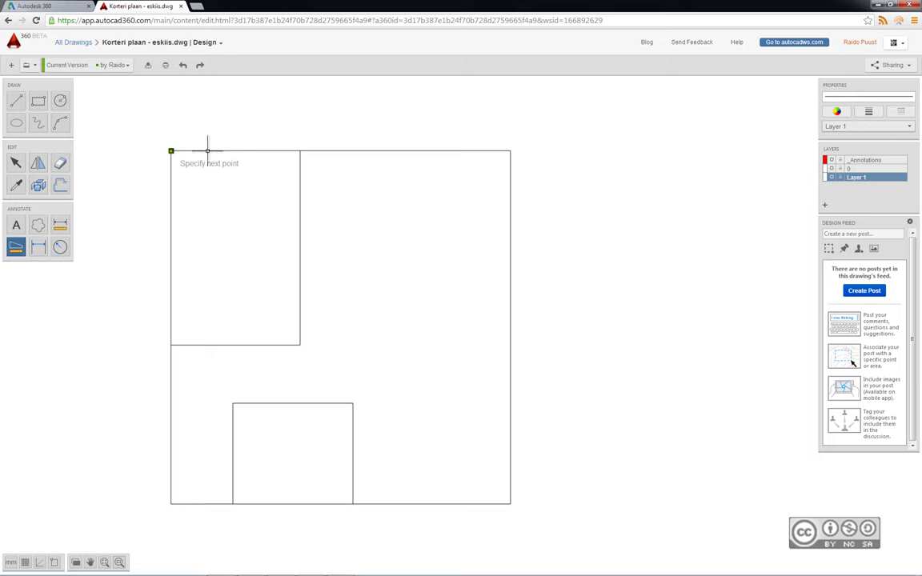
{"action": "left_click", "coordinate": [300, 150]}
{"action": "left_click", "coordinate": [300, 345]}
{"action": "left_click", "coordinate": [171, 345]}
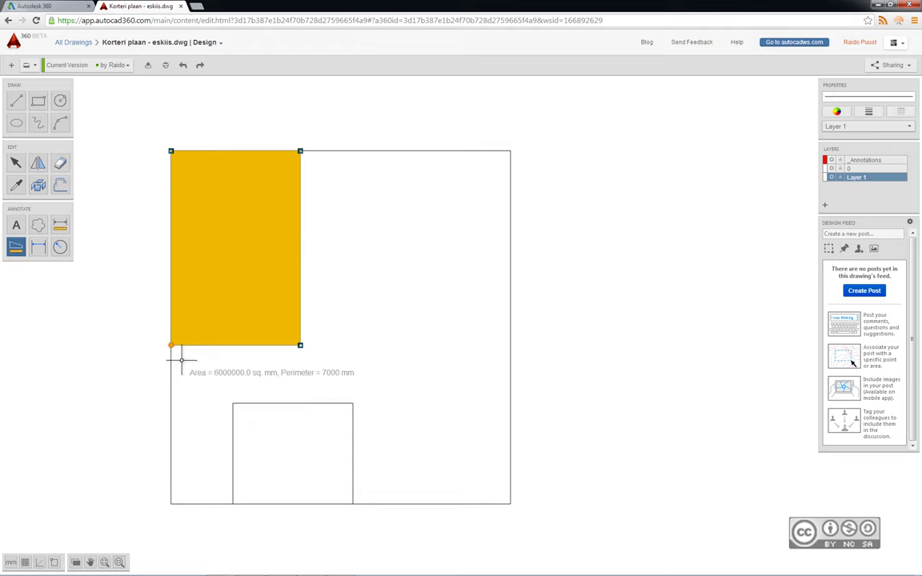
{"action": "key", "text": "Escape"}
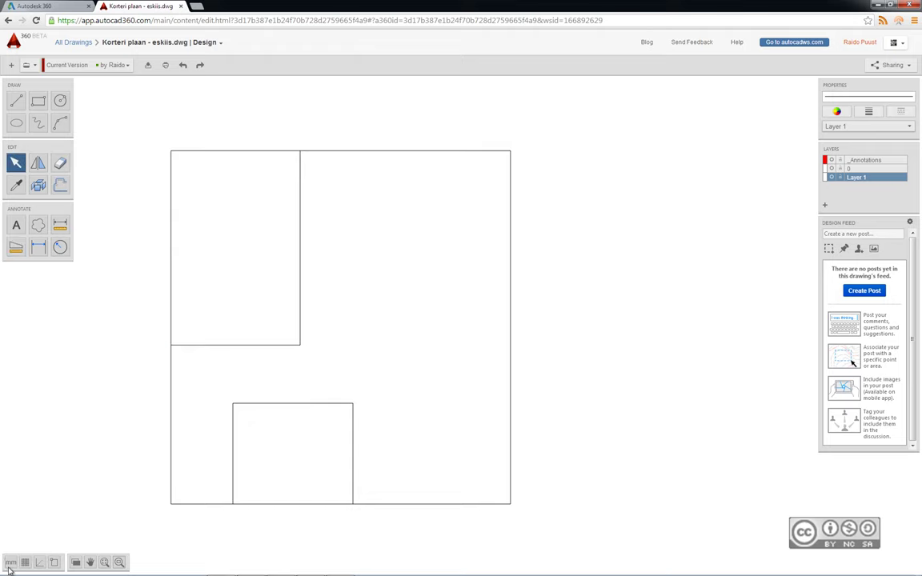
{"action": "left_click", "coordinate": [10, 567]}
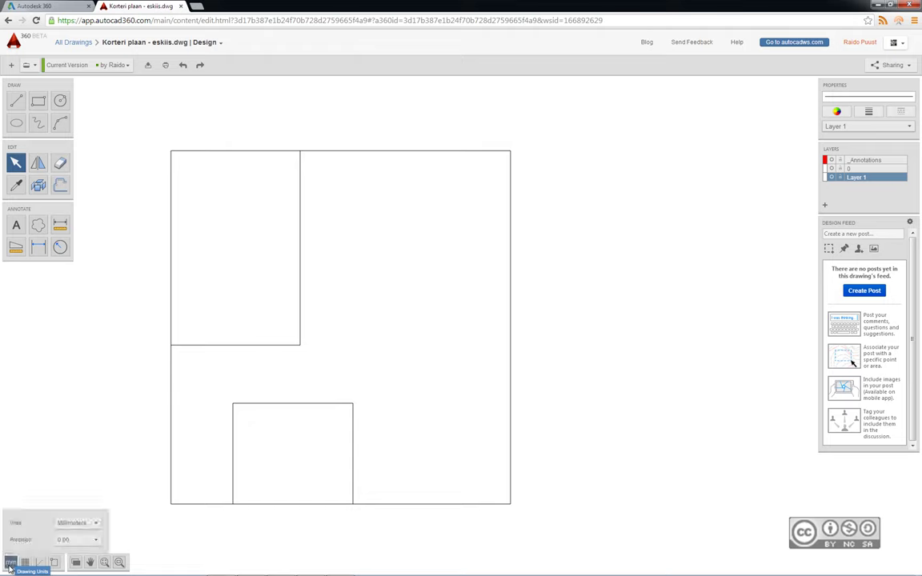
{"action": "left_click", "coordinate": [86, 522]}
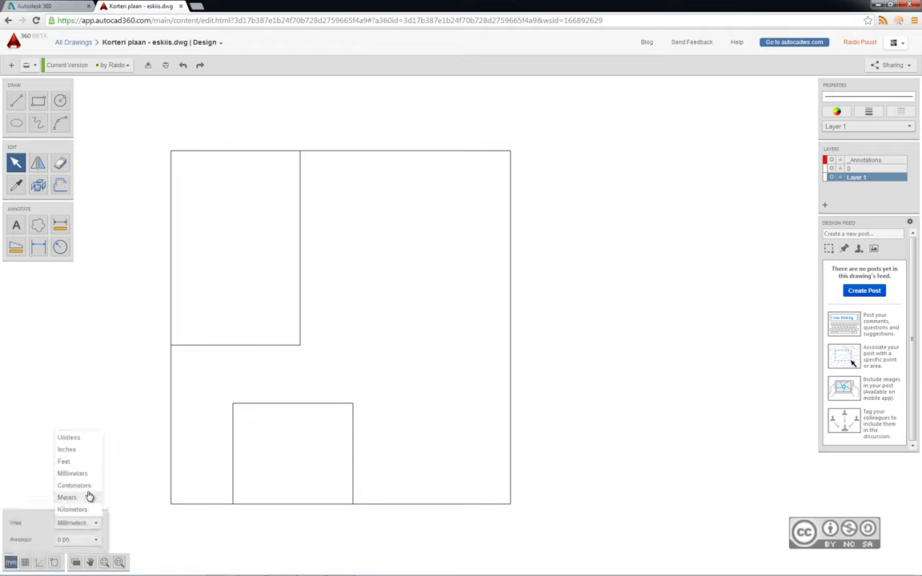
{"action": "left_click", "coordinate": [68, 499]}
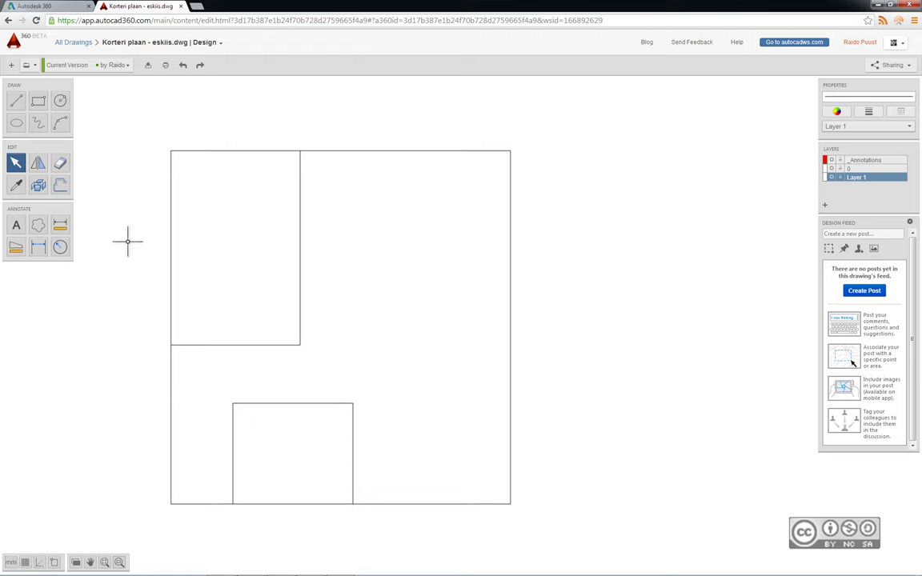
Step: Label the top-left room 'Magamistuba' and the lower room 'Vannituba'
{"action": "left_click", "coordinate": [15, 227]}
{"action": "left_click", "coordinate": [175, 160]}
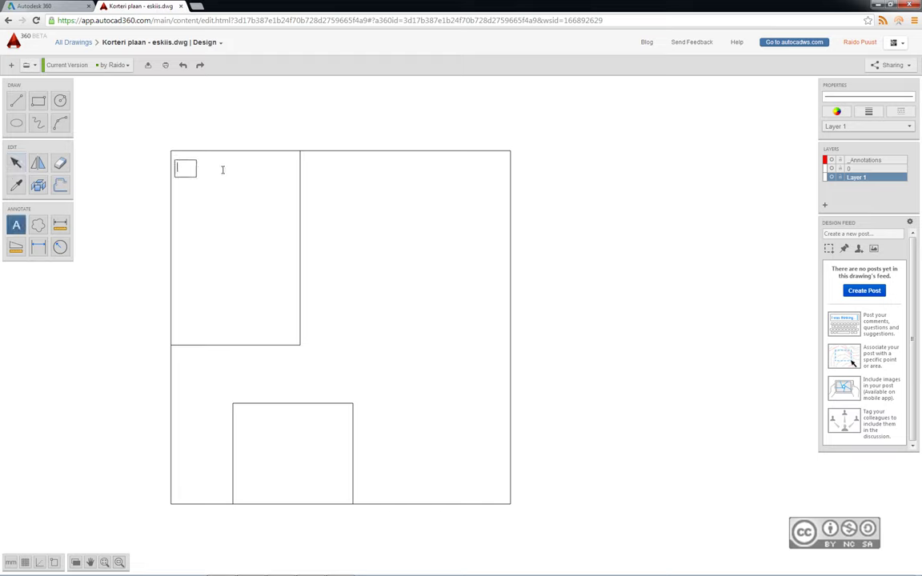
{"action": "type", "text": "Magamistuba"}
{"action": "left_click", "coordinate": [243, 416]}
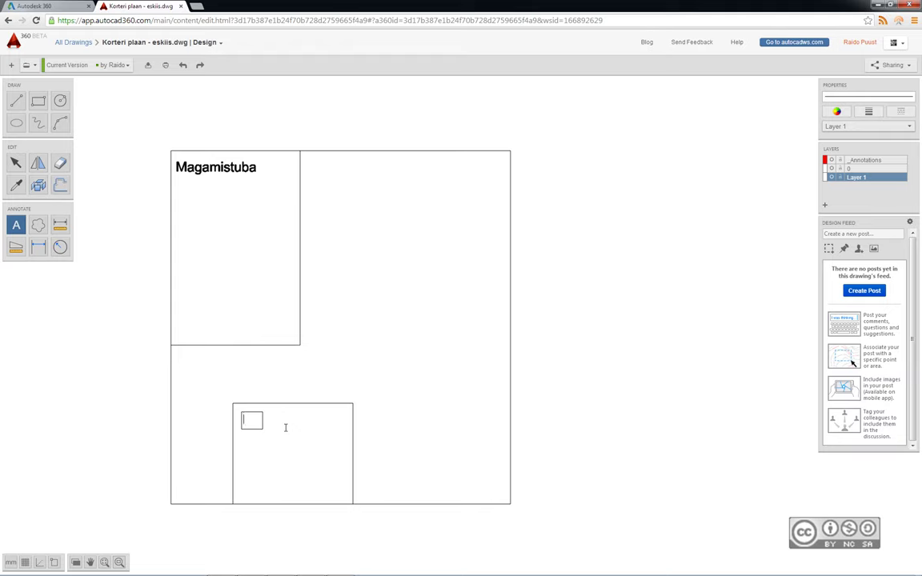
{"action": "type", "text": "Vannituba"}
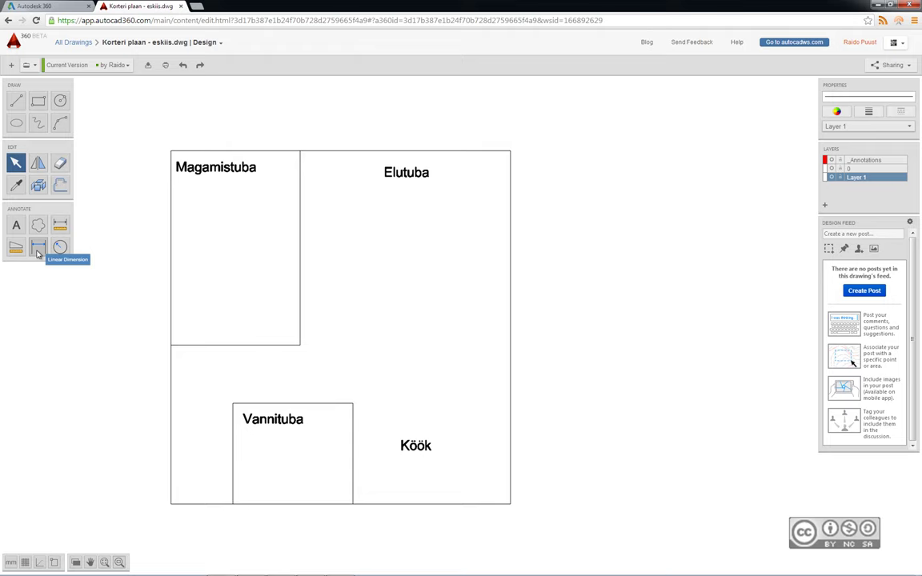
Step: Add a 5240.04 mm linear dimension across the plan's top width, placed above it
{"action": "left_click", "coordinate": [37, 253]}
{"action": "left_click", "coordinate": [171, 151]}
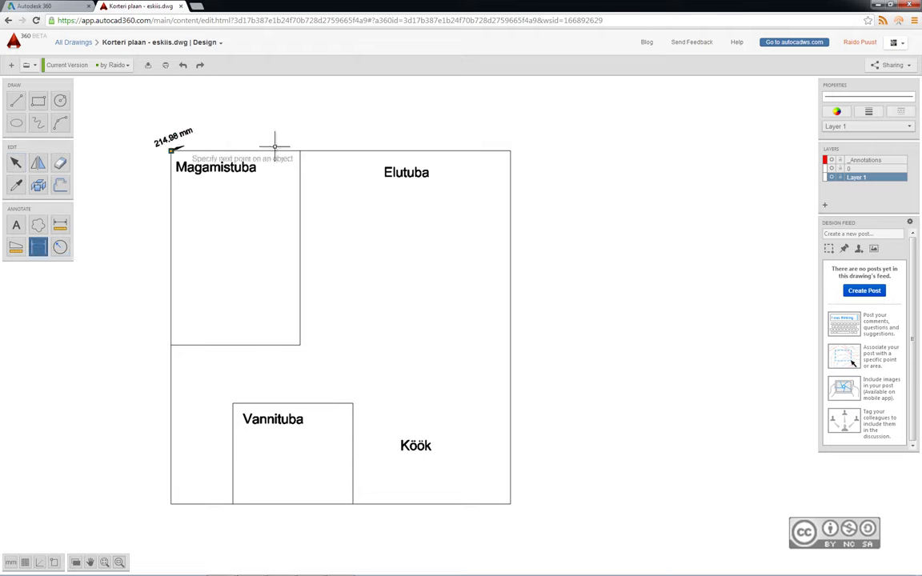
{"action": "left_click", "coordinate": [510, 151]}
{"action": "left_click", "coordinate": [416, 118]}
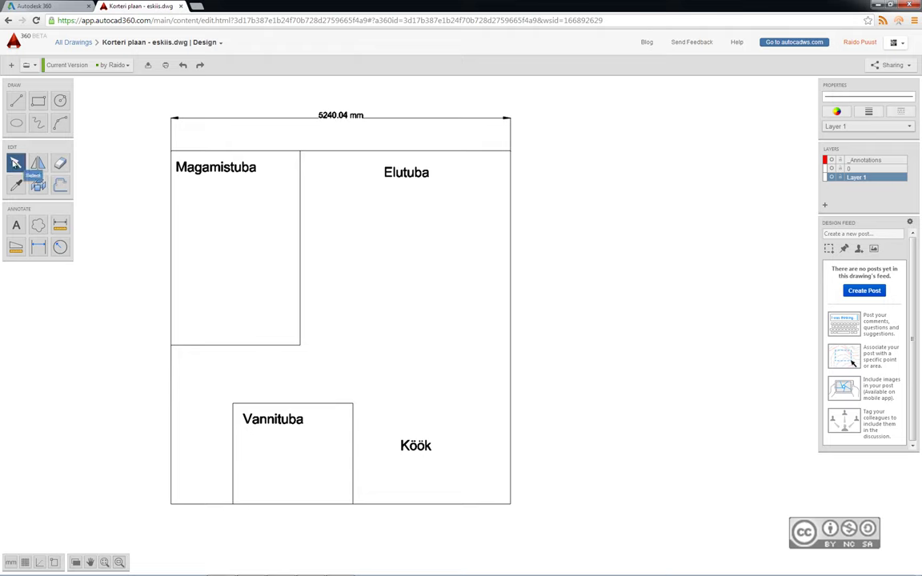
Step: Explode the Magamistuba rectangle into separate wall lines
{"action": "left_click", "coordinate": [299, 270]}
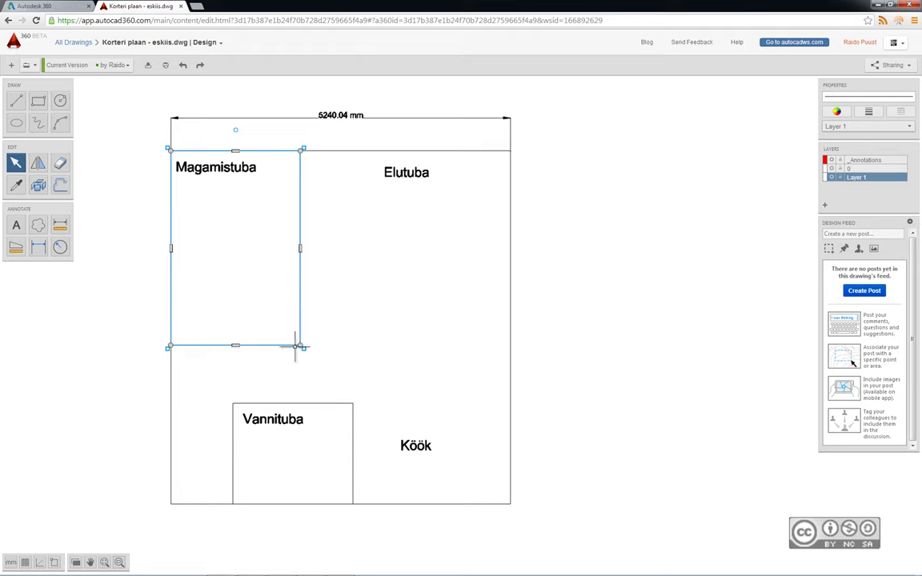
{"action": "key", "text": "Escape"}
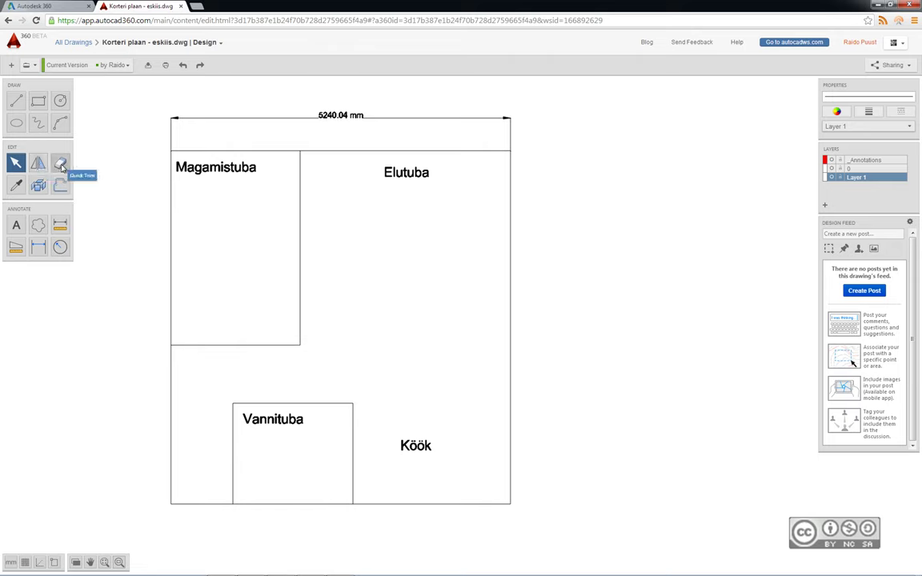
{"action": "left_click", "coordinate": [301, 271]}
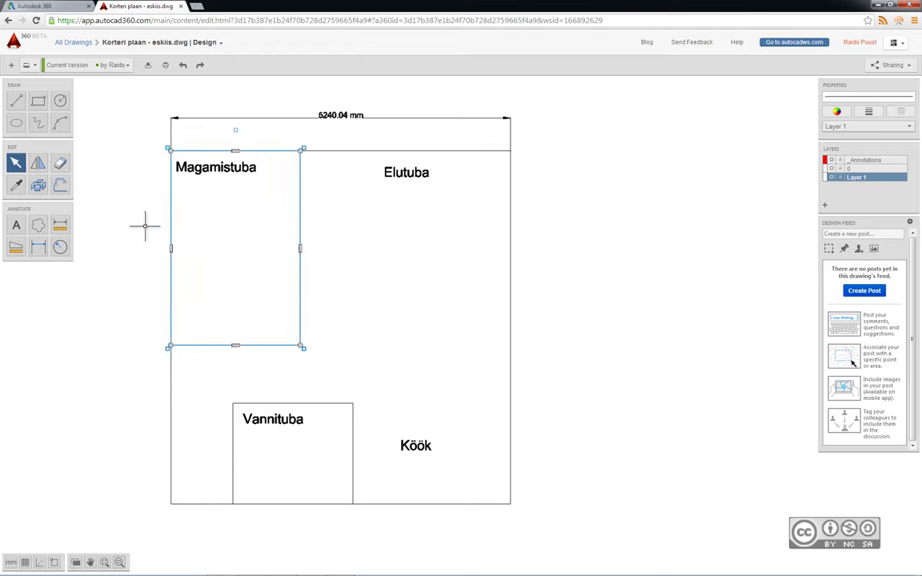
{"action": "left_click", "coordinate": [38, 187]}
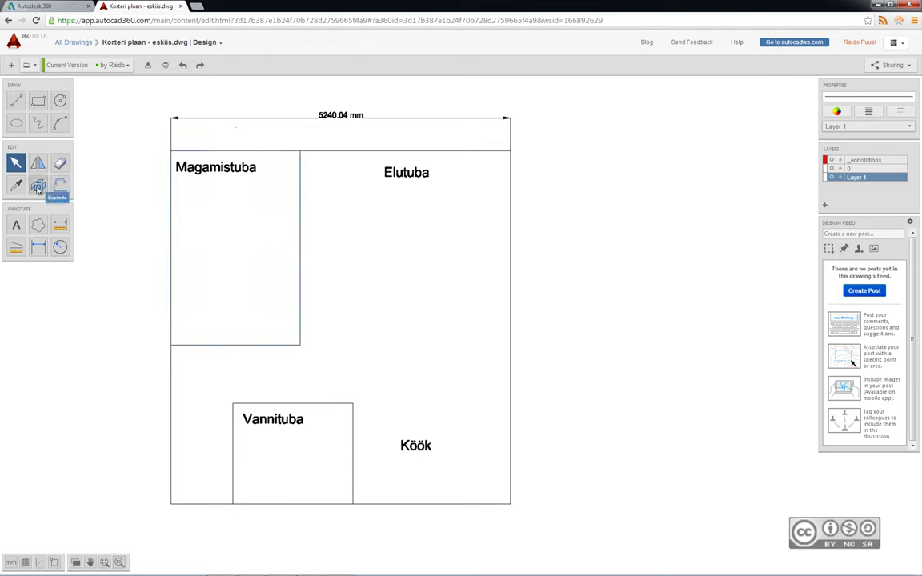
Step: Move Magamistuba's right wall rightward into Elutuba and extend it below the room
{"action": "left_click", "coordinate": [261, 345]}
{"action": "left_click", "coordinate": [300, 311]}
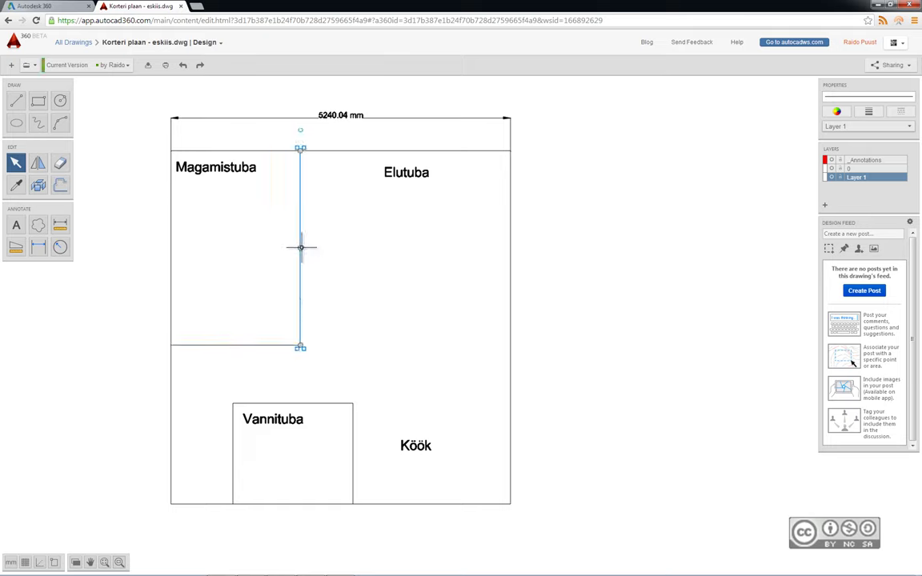
{"action": "left_click", "coordinate": [300, 248]}
{"action": "left_click", "coordinate": [334, 247]}
{"action": "left_click", "coordinate": [334, 345]}
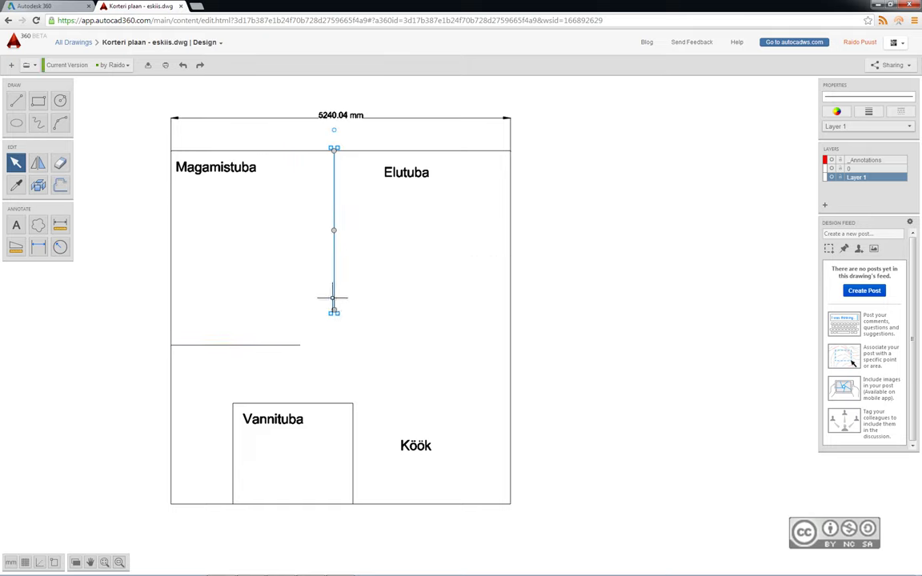
{"action": "left_click", "coordinate": [333, 312]}
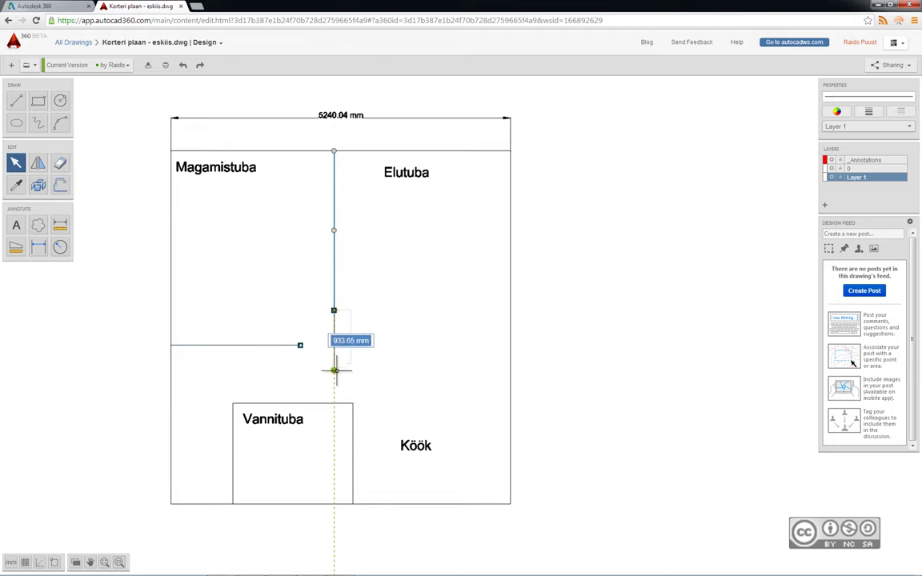
{"action": "left_click", "coordinate": [334, 372]}
{"action": "key", "text": "Escape"}
Step: Extend Magamistuba's bottom wall rightward so it crosses the moved wall
{"action": "left_click", "coordinate": [298, 344]}
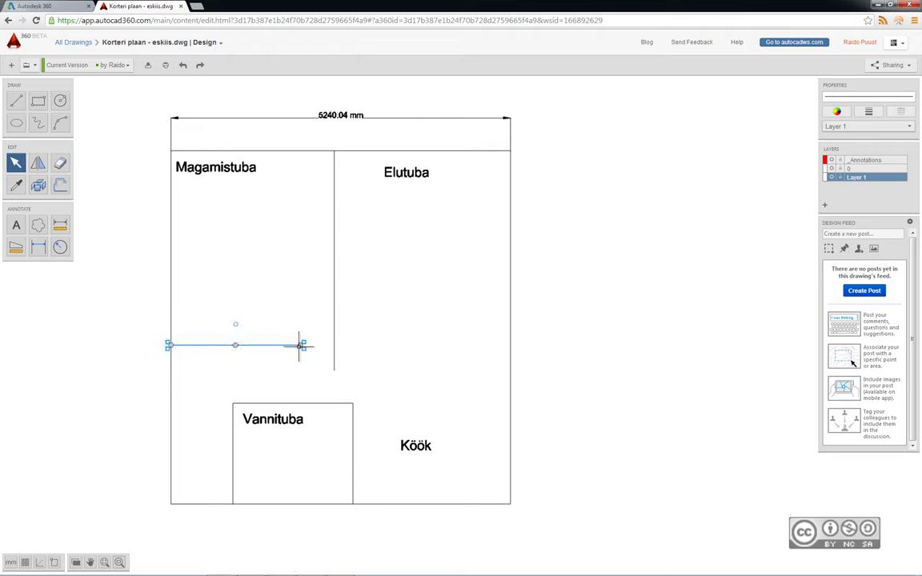
{"action": "left_click", "coordinate": [303, 345]}
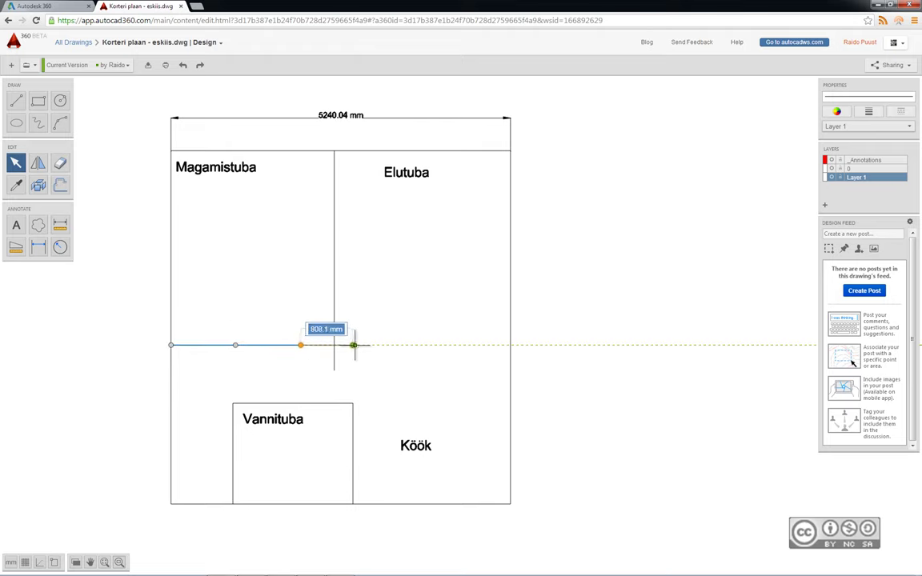
{"action": "left_click", "coordinate": [370, 362]}
{"action": "key", "text": "Escape"}
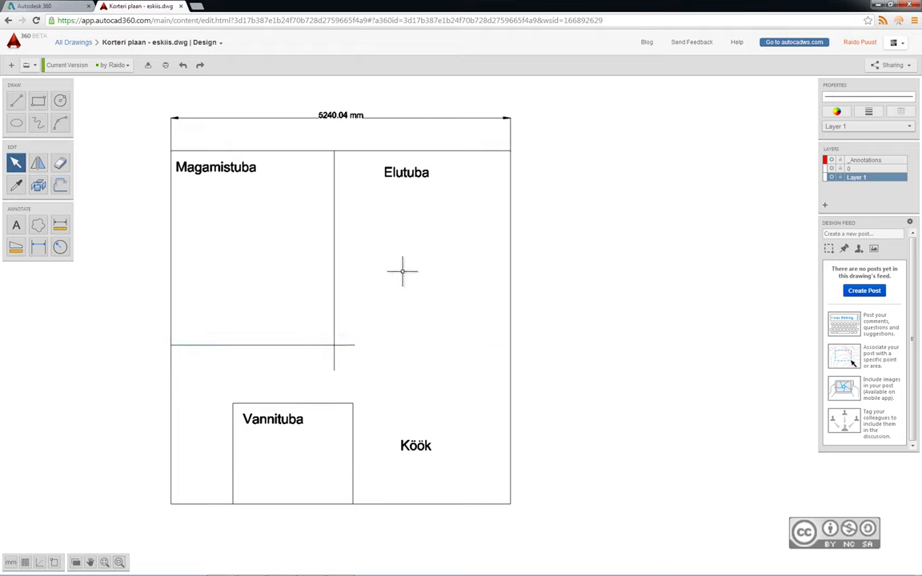
Step: Quick-trim the overhanging wall ends at Magamistuba's bottom-right corner
{"action": "left_click", "coordinate": [61, 165]}
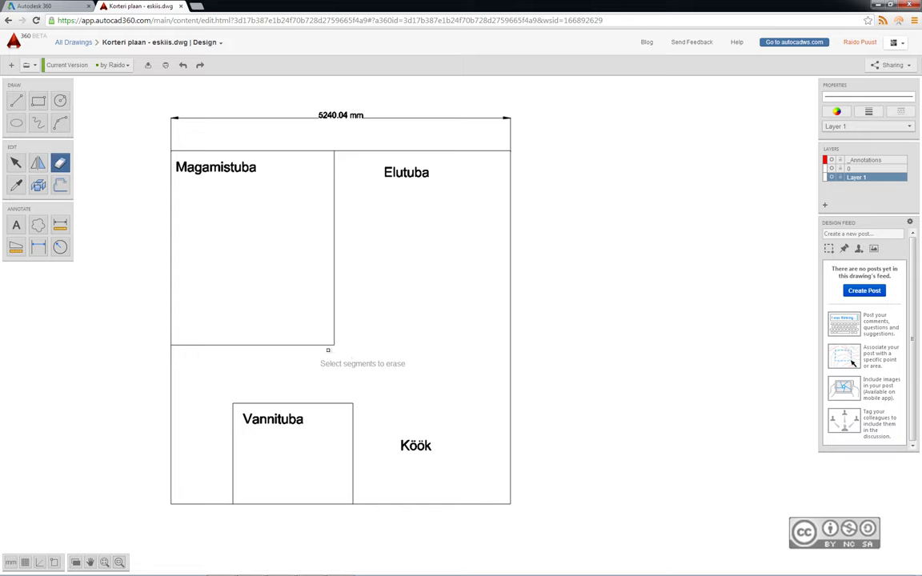
{"action": "key", "text": "Escape"}
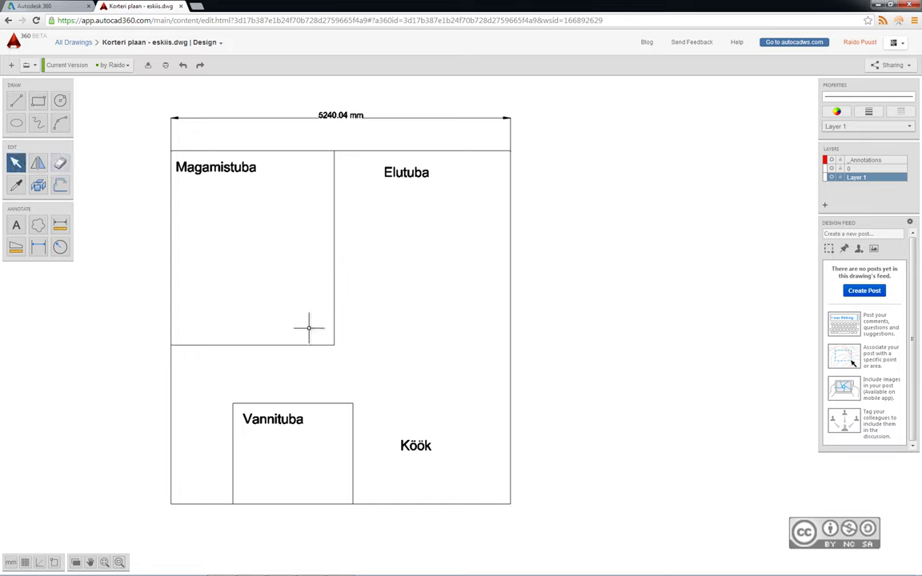
{"action": "mouse_move", "coordinate": [338, 360]}
{"action": "left_mouse_down"}
{"action": "mouse_move", "coordinate": [305, 323]}
{"action": "mouse_move", "coordinate": [303, 346]}
{"action": "mouse_move", "coordinate": [334, 345]}
{"action": "left_mouse_up"}
{"action": "key", "text": "Escape"}
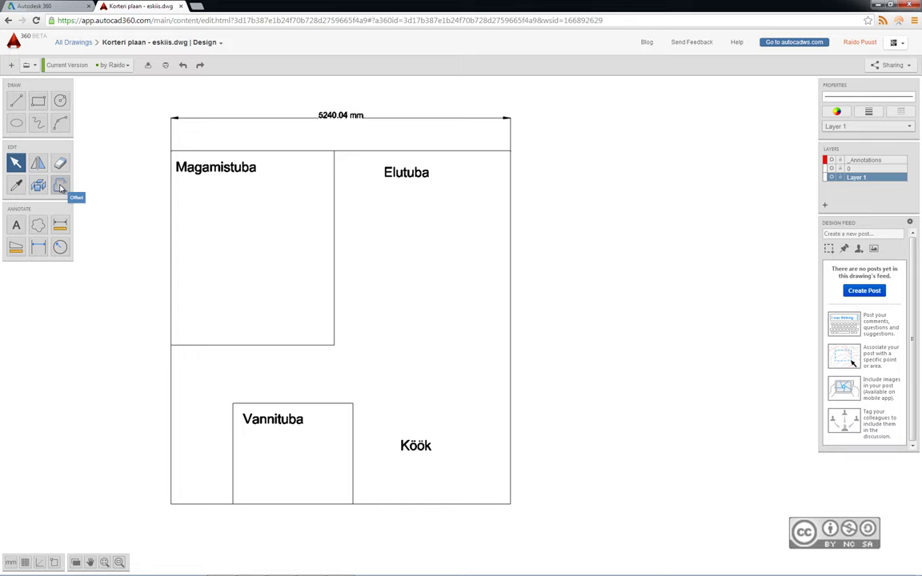
Step: Offset Magamistuba's right and bottom walls inward by 100 mm
{"action": "left_click", "coordinate": [61, 186]}
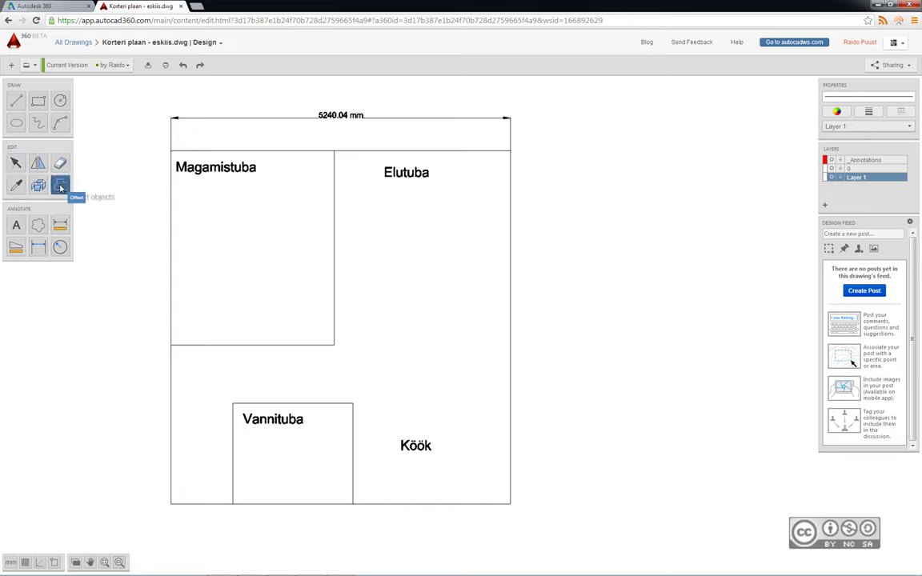
{"action": "left_click", "coordinate": [333, 266]}
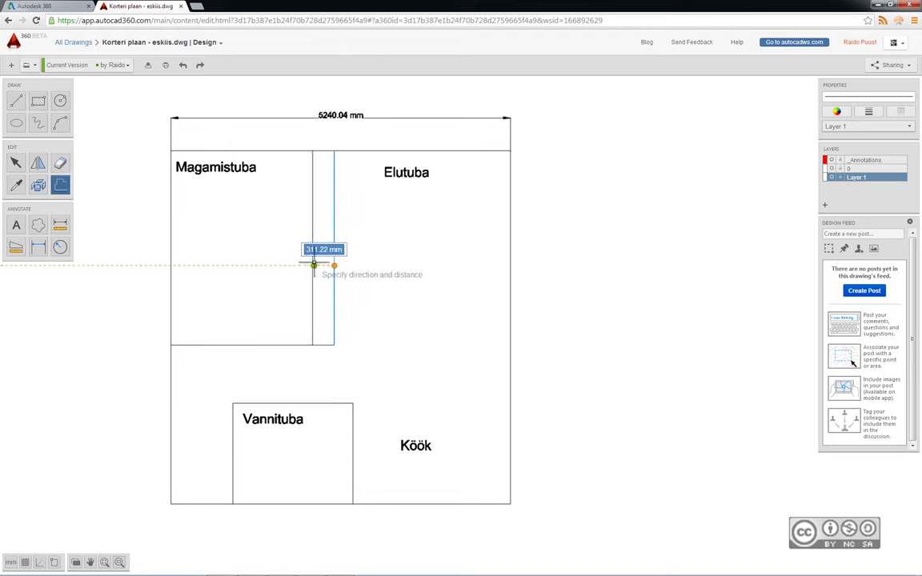
{"action": "type", "text": "100"}
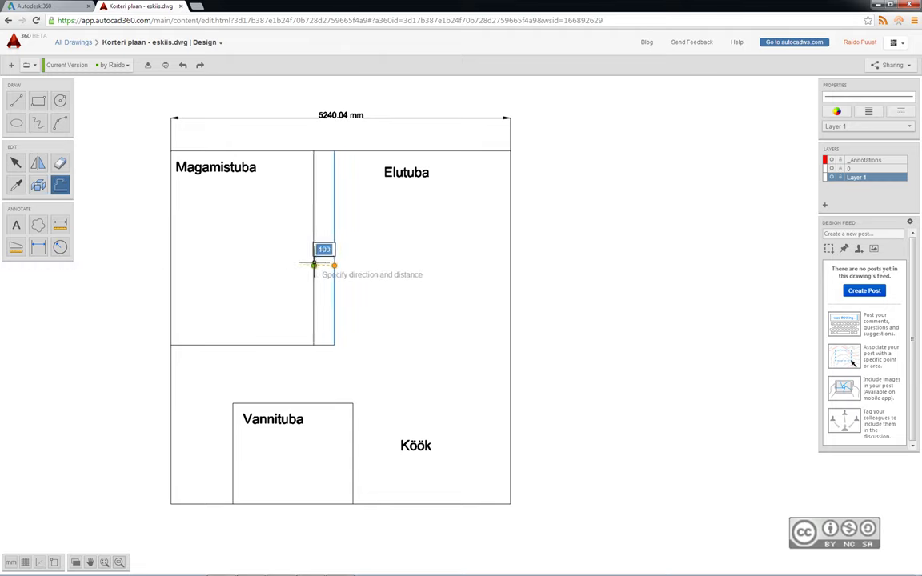
{"action": "key", "text": "Return"}
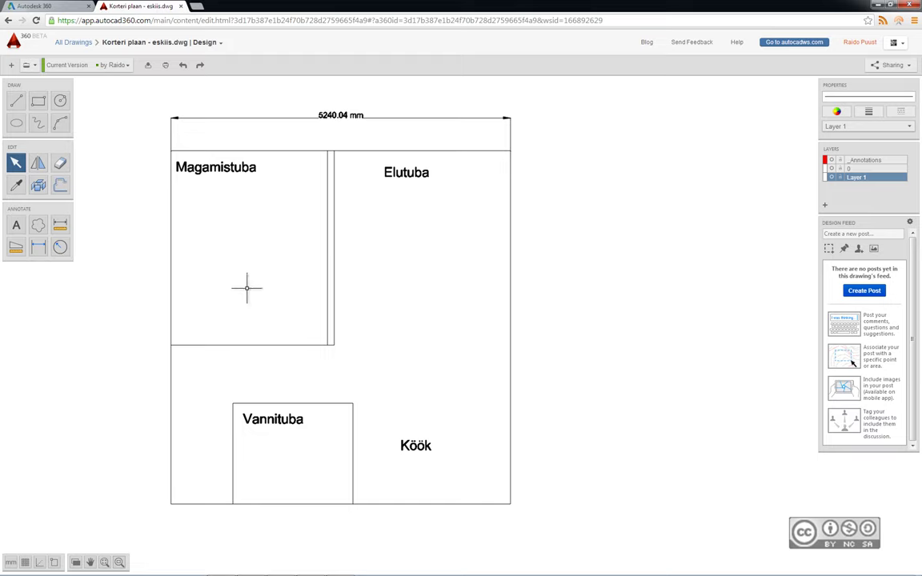
{"action": "key", "text": "Return"}
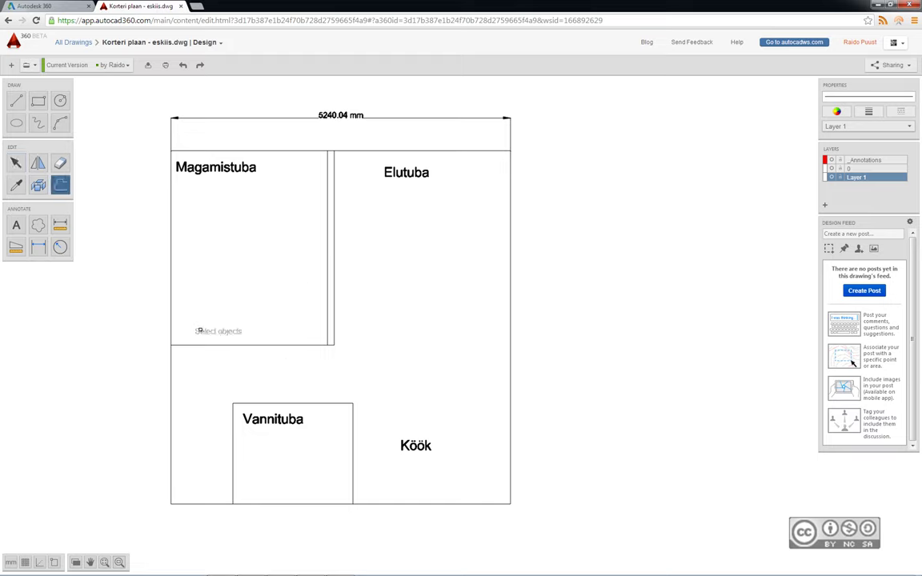
{"action": "left_click", "coordinate": [209, 345]}
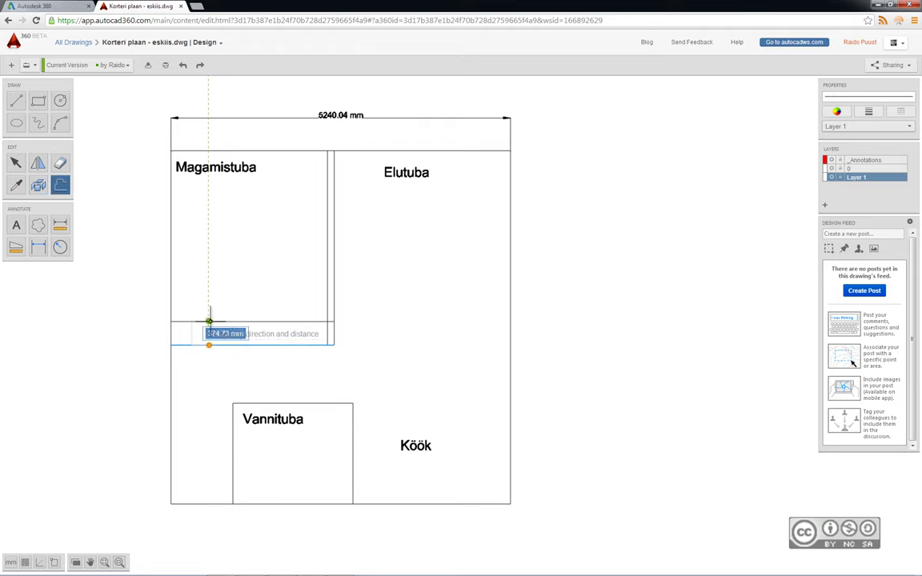
{"action": "left_click", "coordinate": [209, 322]}
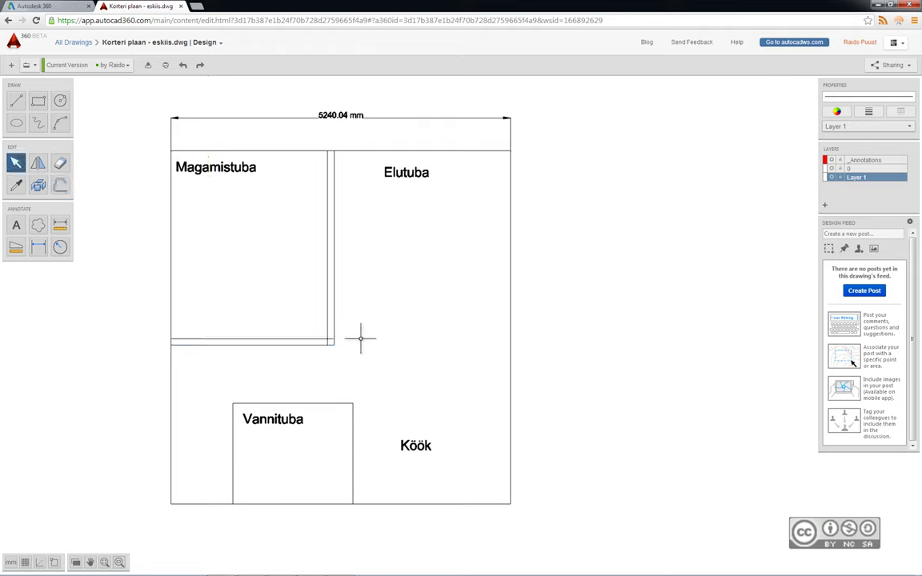
Step: Trim away the leftover line stubs at Magamistuba's corner
{"action": "left_click", "coordinate": [61, 164]}
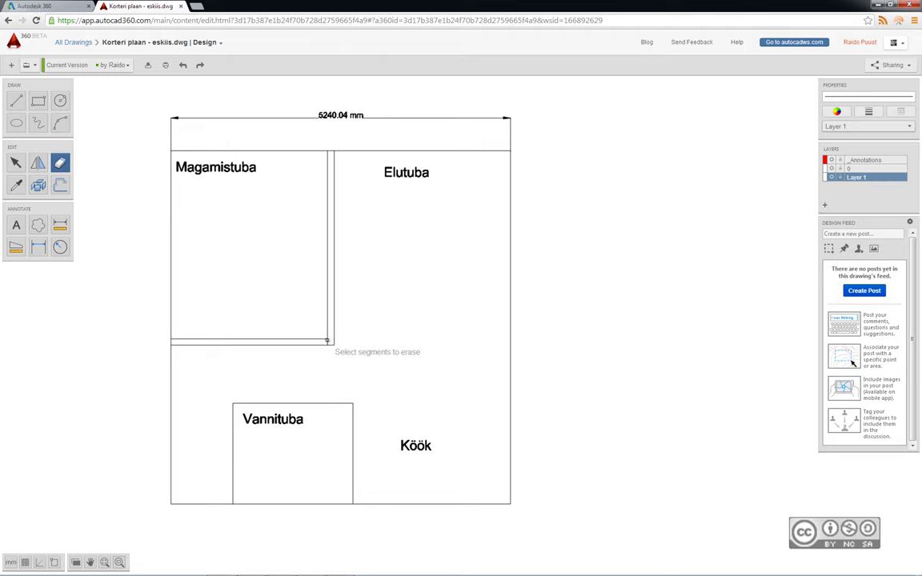
{"action": "left_click", "coordinate": [331, 339]}
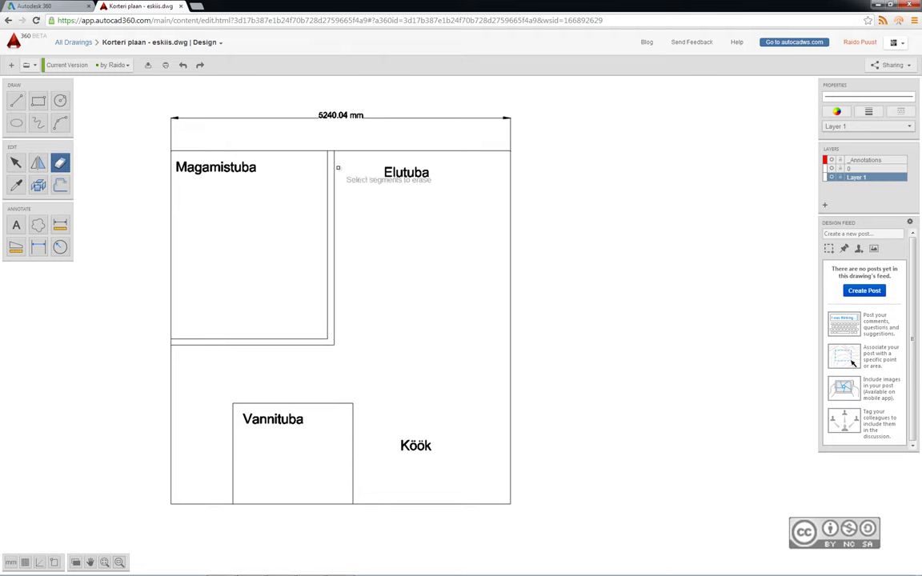
{"action": "key", "text": "Escape"}
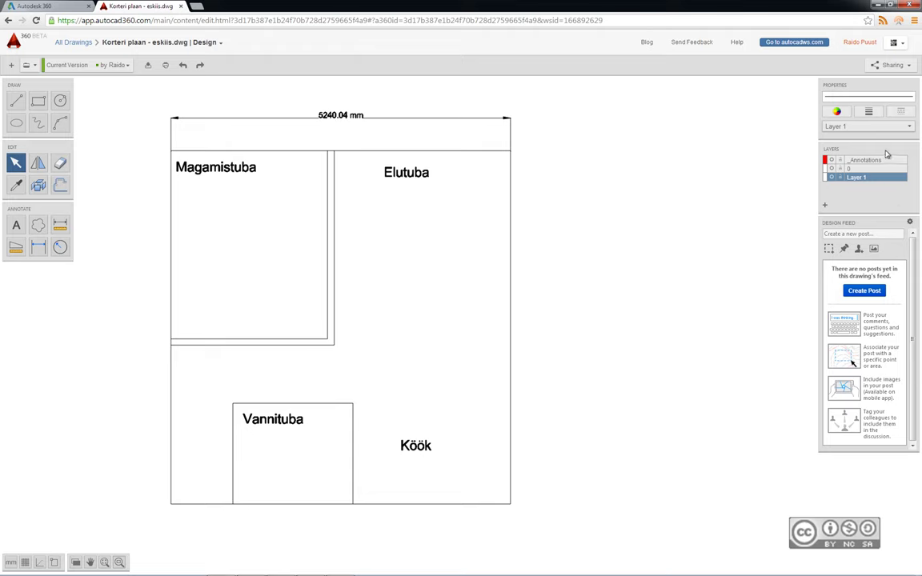
Step: Create layer 'Tekst' and move the Magamistuba, Elutuba, Köök and Vannituba labels onto it
{"action": "left_click", "coordinate": [827, 209]}
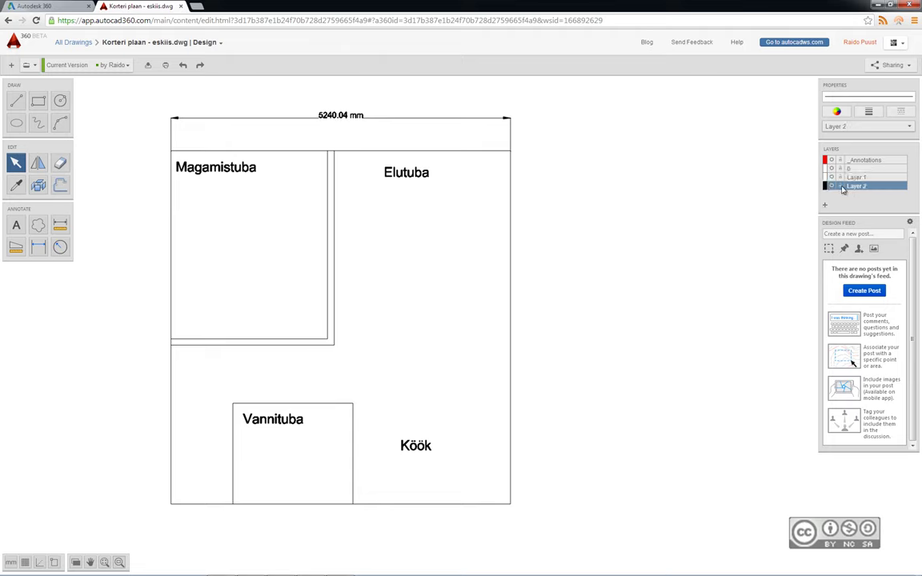
{"action": "type", "text": "Tekst"}
{"action": "key", "text": "Return"}
{"action": "left_click", "coordinate": [201, 167]}
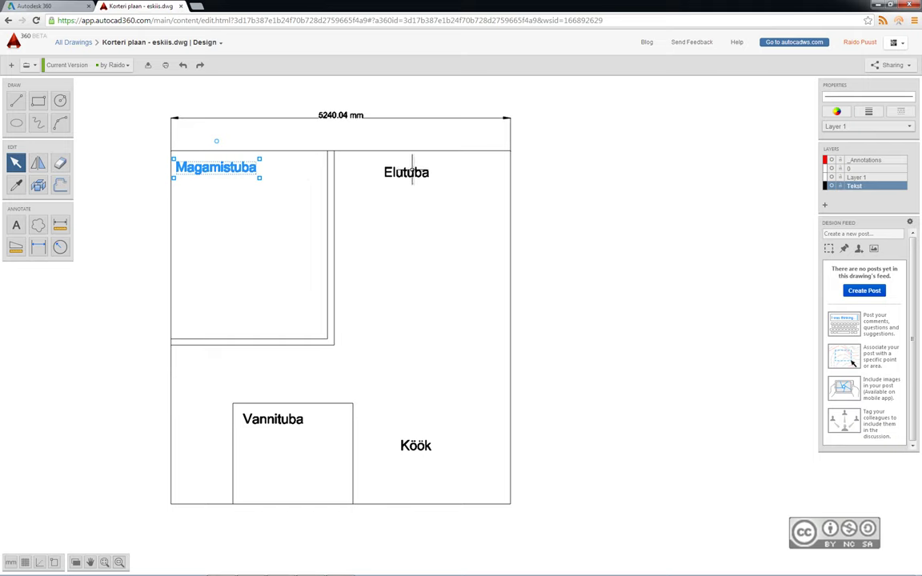
{"action": "left_click", "coordinate": [392, 170]}
{"action": "left_click", "coordinate": [408, 448]}
{"action": "left_click", "coordinate": [274, 424]}
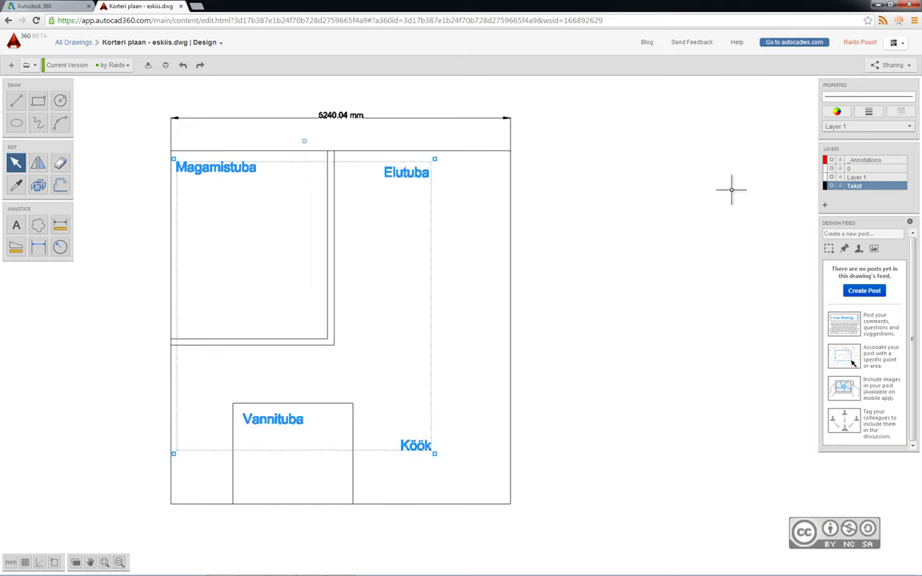
{"action": "left_click", "coordinate": [829, 127]}
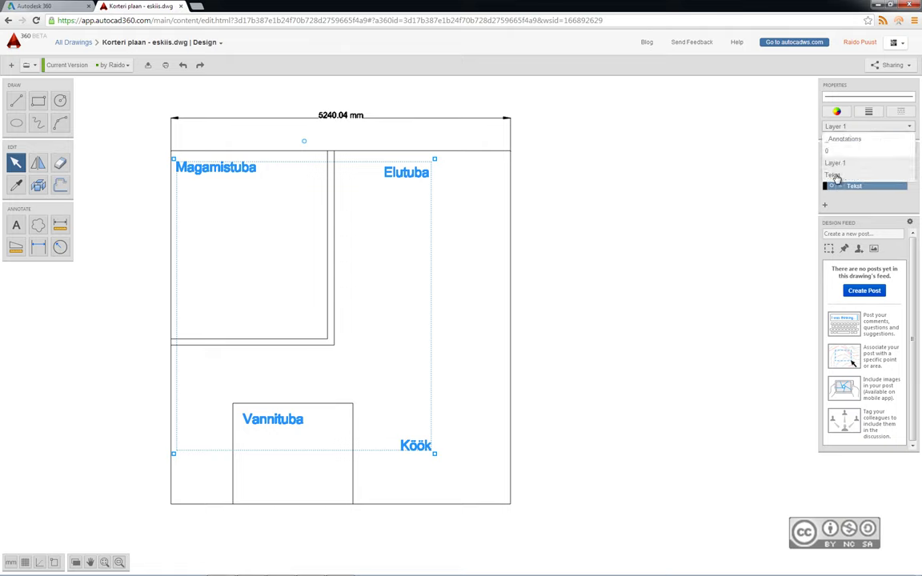
{"action": "left_click", "coordinate": [836, 176]}
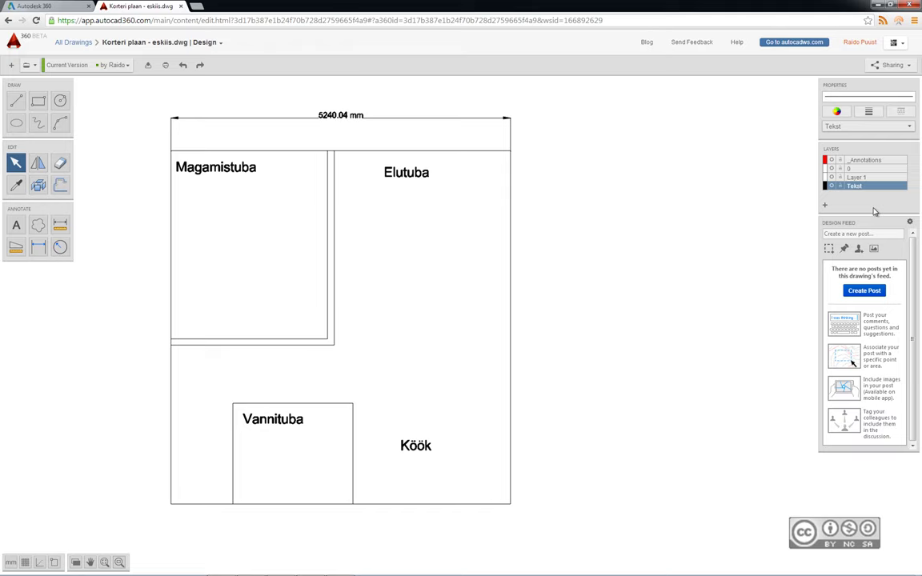
Step: Make layer 0 current and toggle Tekst's visibility to check the labels
{"action": "left_click", "coordinate": [832, 186]}
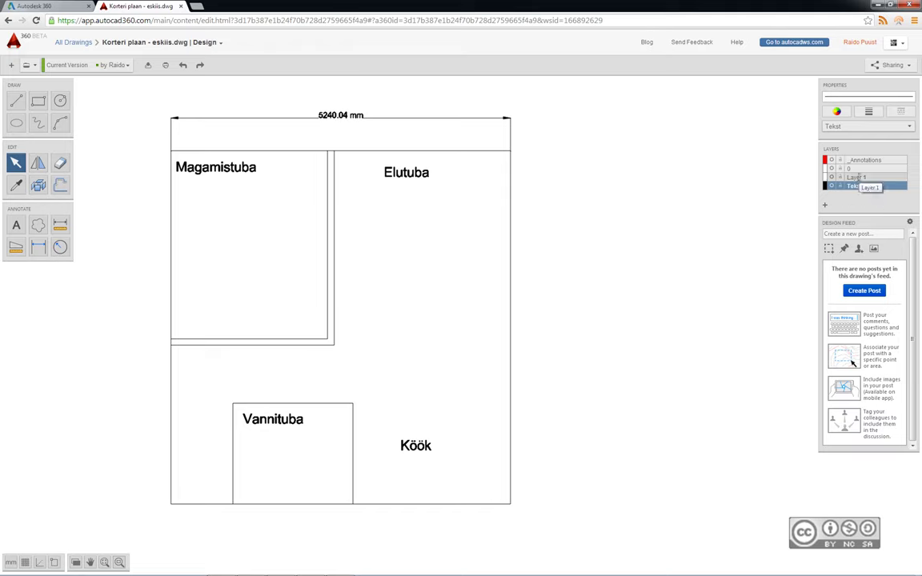
{"action": "left_click", "coordinate": [857, 169]}
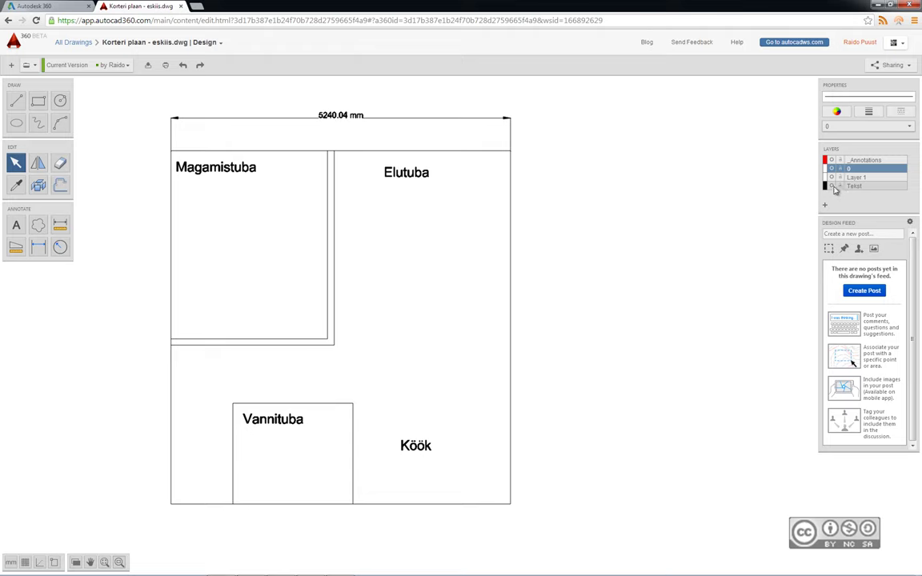
{"action": "left_click", "coordinate": [832, 186]}
{"action": "left_click", "coordinate": [832, 186]}
{"action": "left_click", "coordinate": [825, 186]}
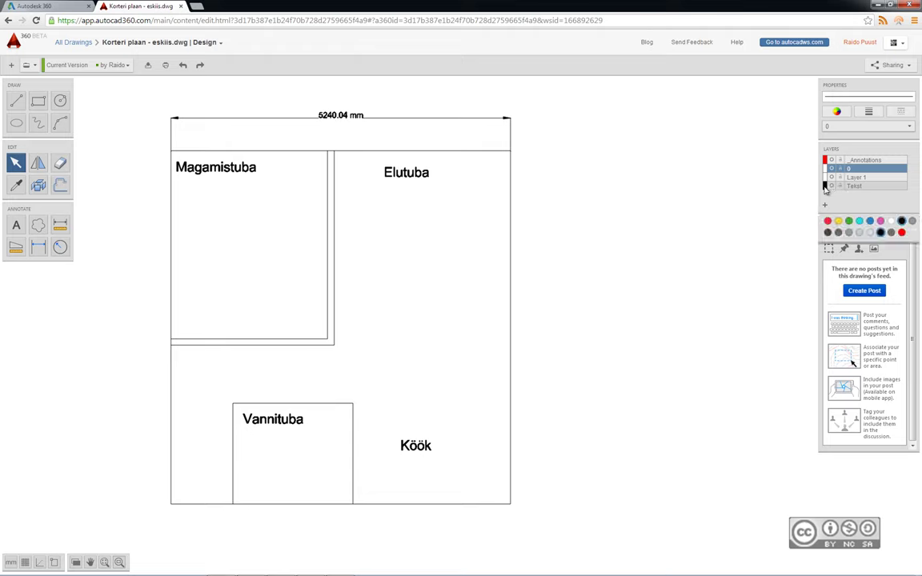
Step: Make the Tekst layer green and give the outer wall rectangle a 0.5 mm lineweight
{"action": "left_click", "coordinate": [849, 221]}
{"action": "right_click", "coordinate": [853, 186]}
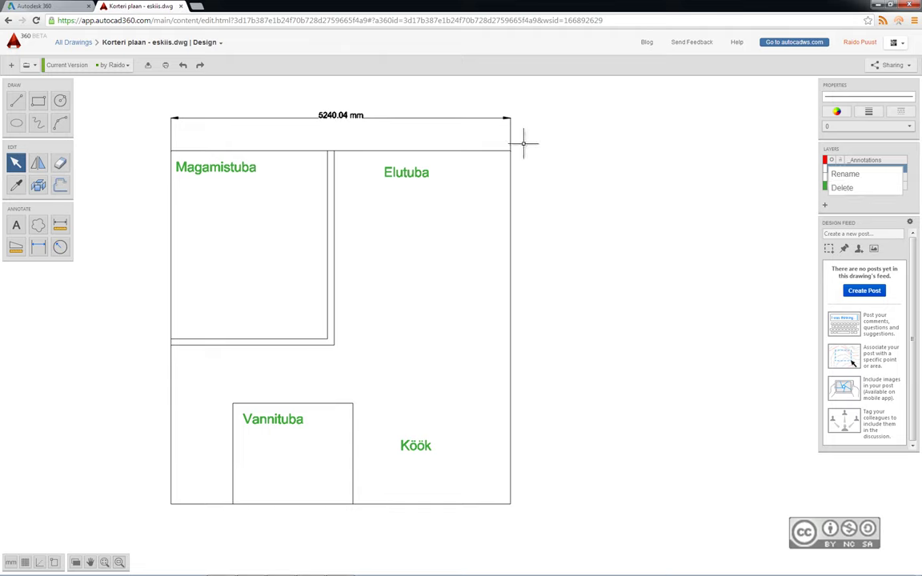
{"action": "left_click", "coordinate": [510, 168]}
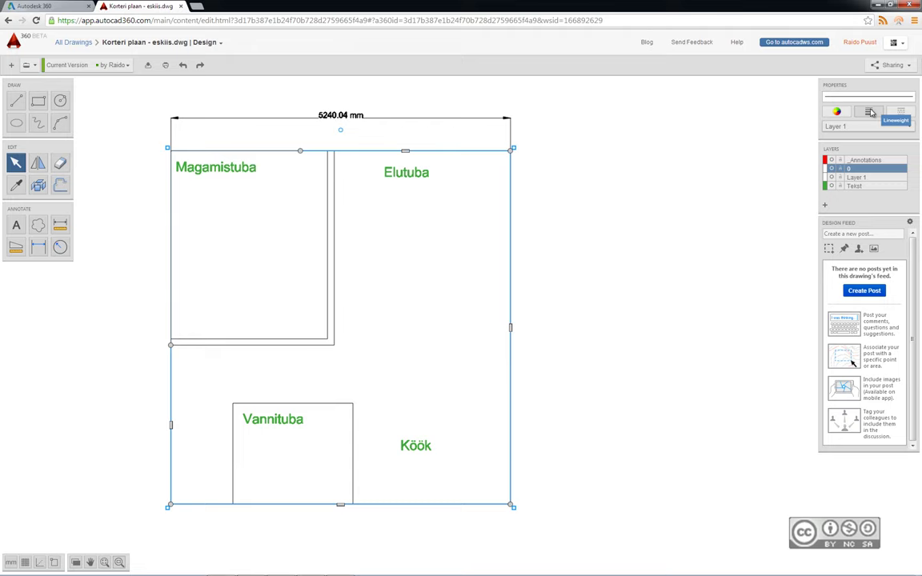
{"action": "left_click", "coordinate": [871, 113]}
{"action": "left_click", "coordinate": [907, 186]}
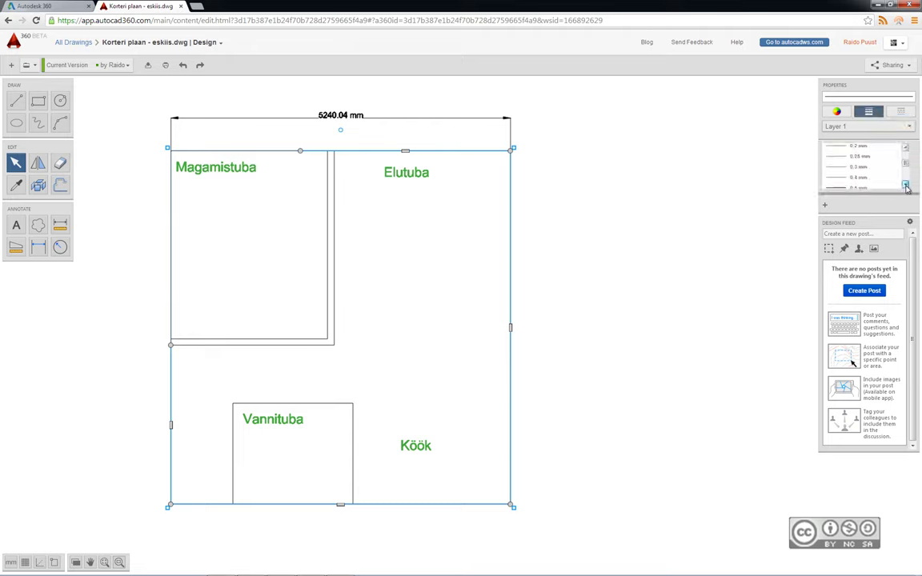
{"action": "left_click", "coordinate": [906, 186]}
{"action": "left_click", "coordinate": [862, 169]}
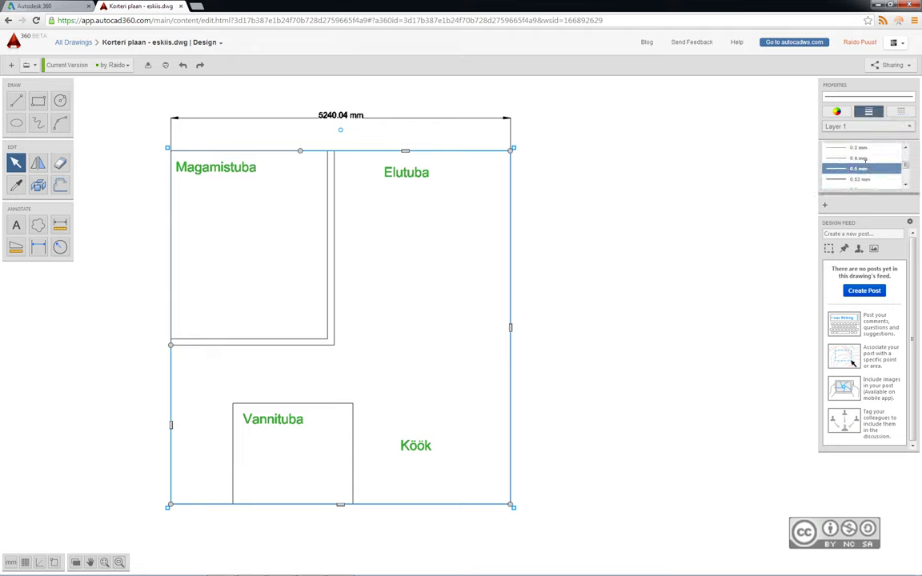
Step: Check the Magamistuba outline's lineweight, keeping interior walls thin, then deselect the outer walls
{"action": "left_click", "coordinate": [213, 150]}
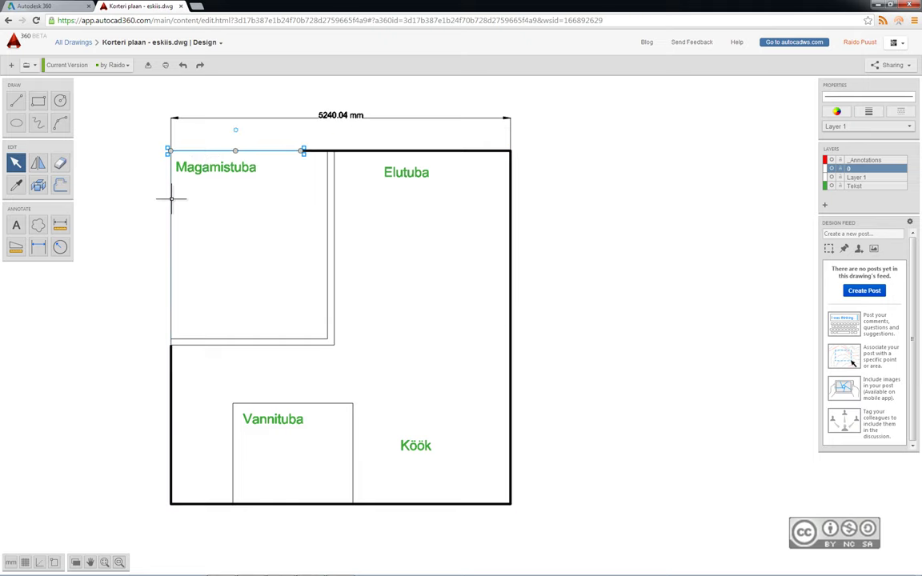
{"action": "left_click", "coordinate": [171, 199]}
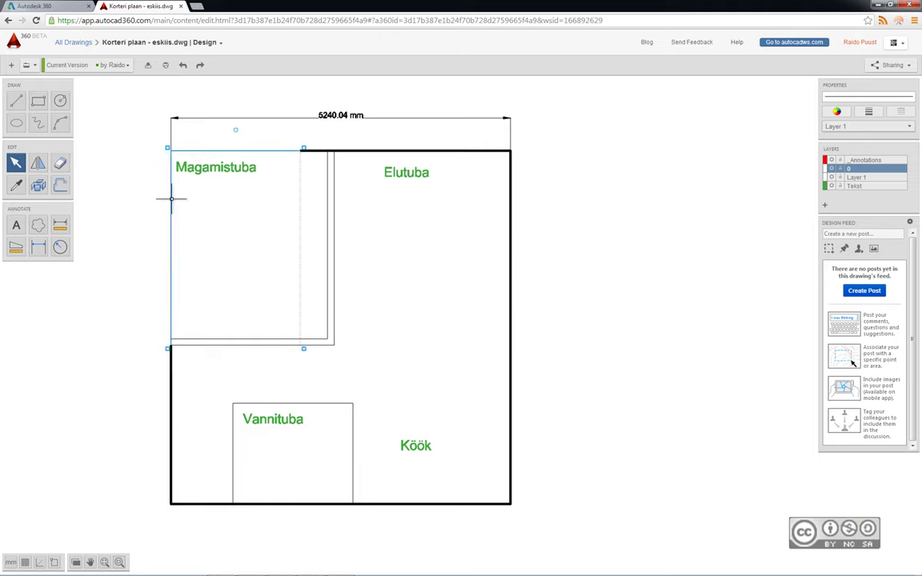
{"action": "left_click", "coordinate": [871, 113]}
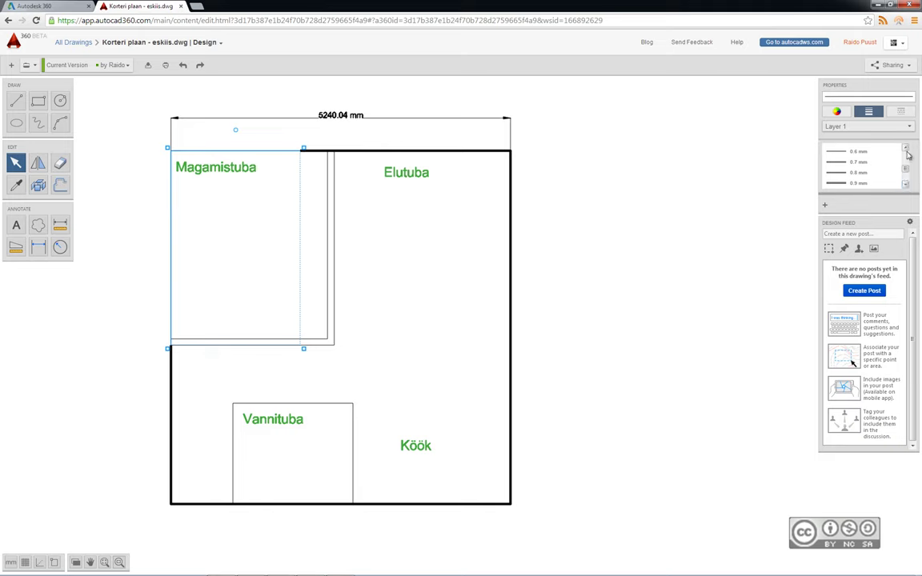
{"action": "left_click", "coordinate": [824, 147]}
{"action": "left_click", "coordinate": [511, 193]}
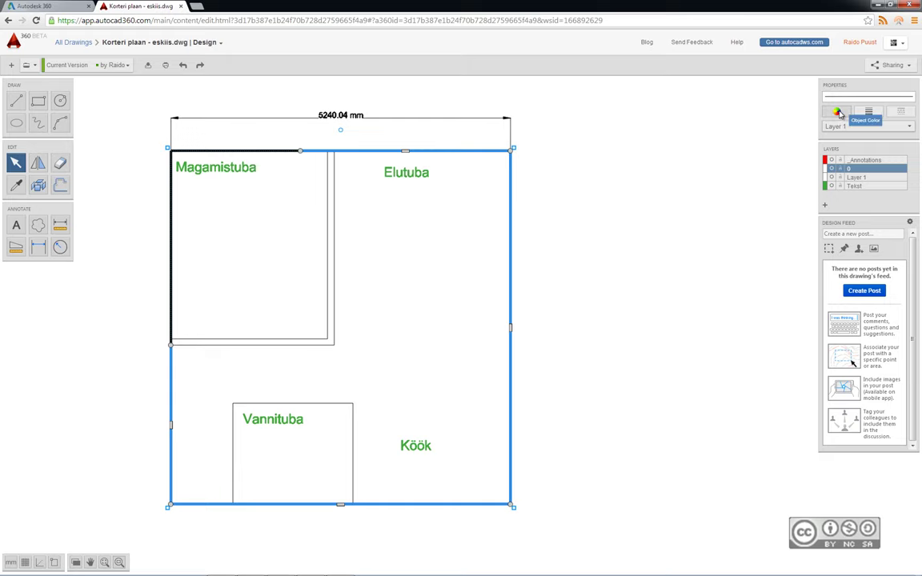
{"action": "left_click", "coordinate": [573, 340]}
{"action": "middle_click_drag", "start_coordinate": [572, 340], "coordinate": [574, 317]}
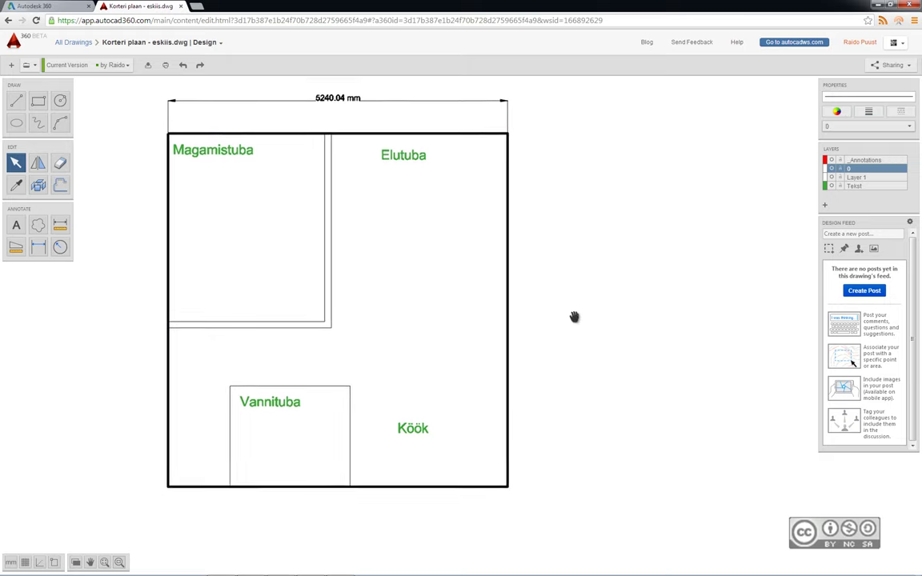
Step: Draw a horizontal line right from the plan's bottom-right corner using the CENTER1 dashed linetype
{"action": "left_click", "coordinate": [16, 101]}
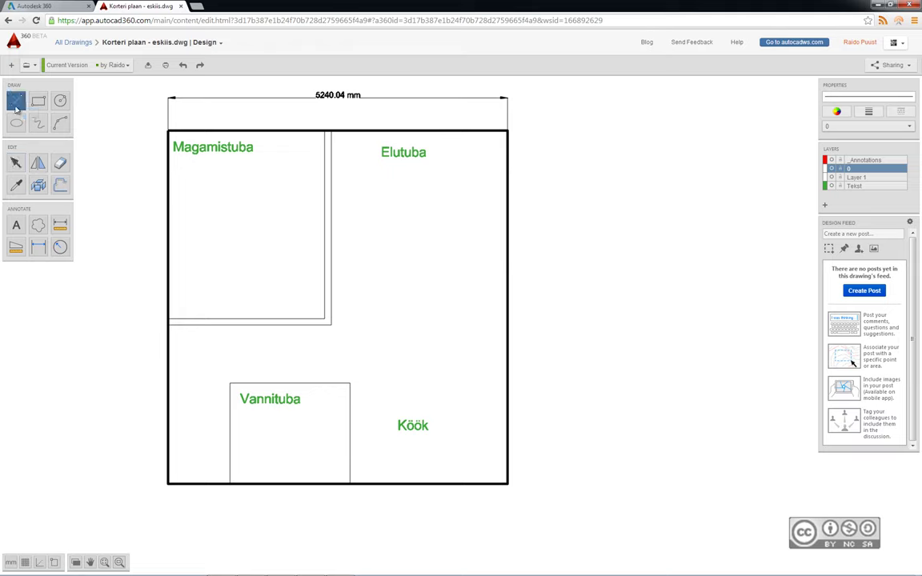
{"action": "key", "text": "Escape"}
{"action": "left_click", "coordinate": [504, 483]}
{"action": "left_click", "coordinate": [696, 484]}
{"action": "key", "text": "Escape"}
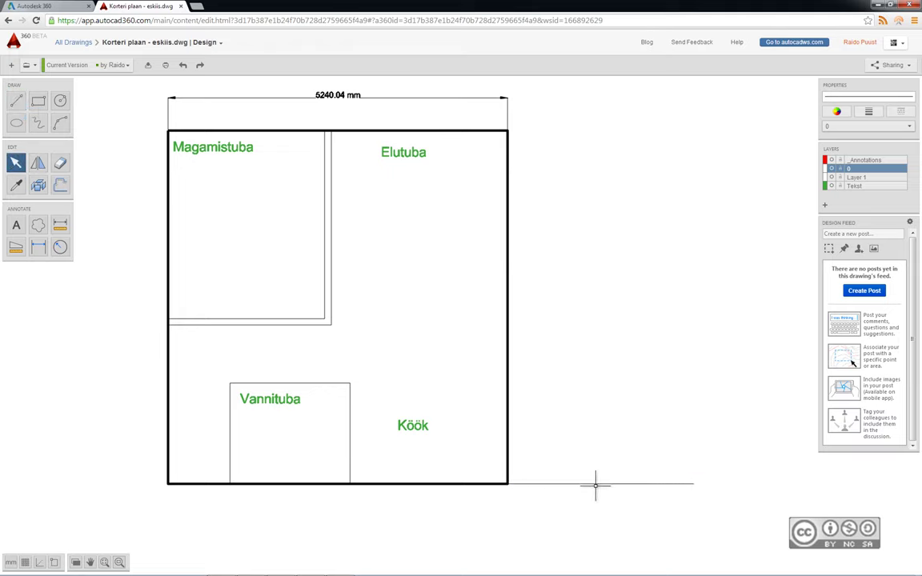
{"action": "left_click", "coordinate": [600, 484]}
{"action": "left_click", "coordinate": [901, 111]}
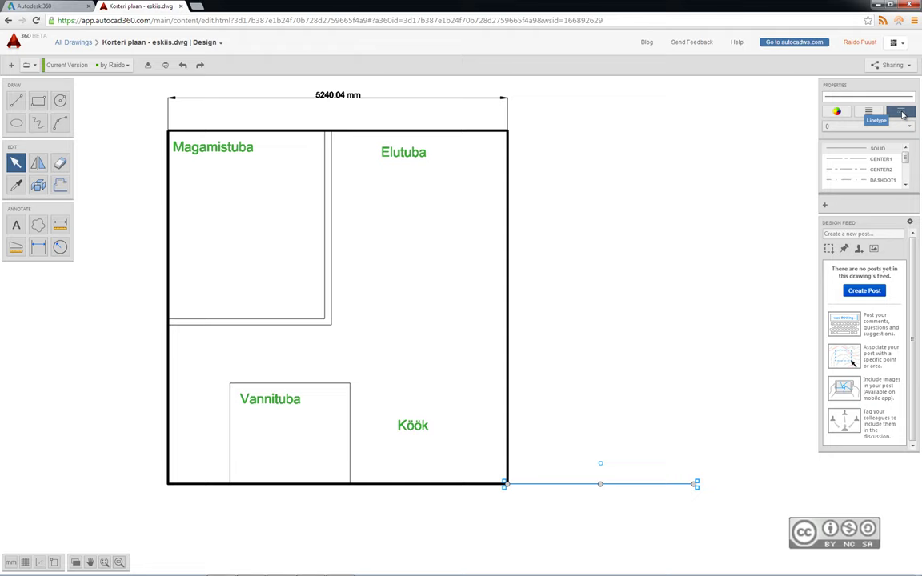
{"action": "left_click", "coordinate": [873, 159]}
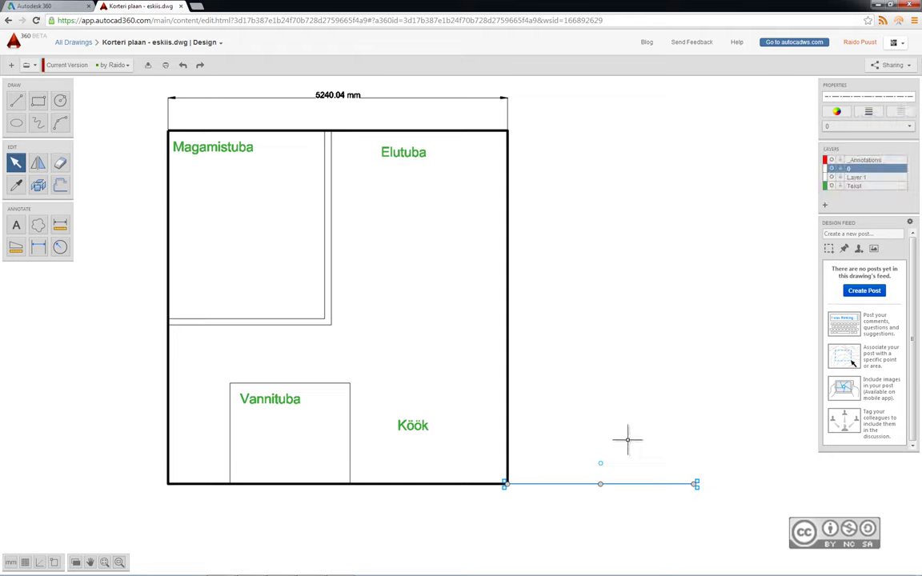
{"action": "left_click", "coordinate": [424, 279]}
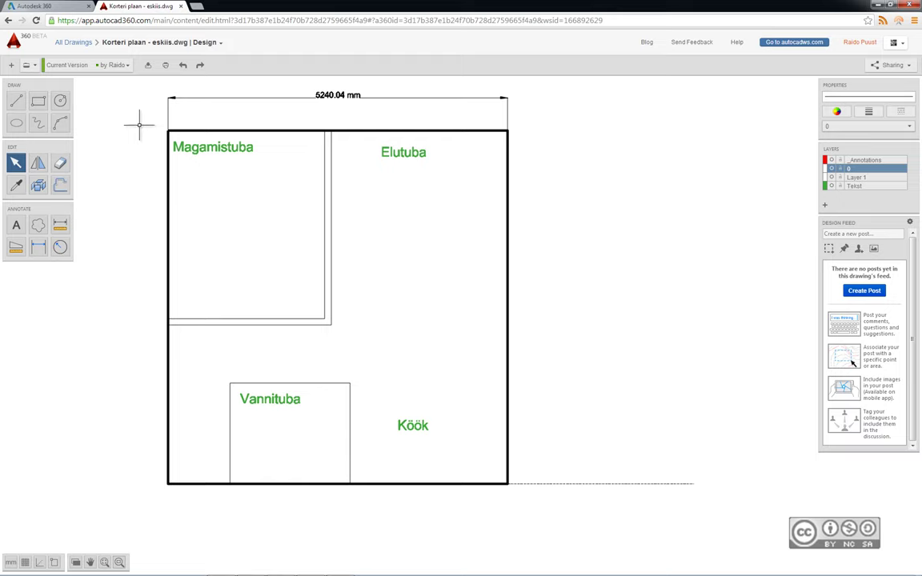
{"action": "left_click", "coordinate": [34, 67]}
Step: Output the plan as a PDF on ISO A4 paper with output area Display
{"action": "left_click", "coordinate": [166, 66]}
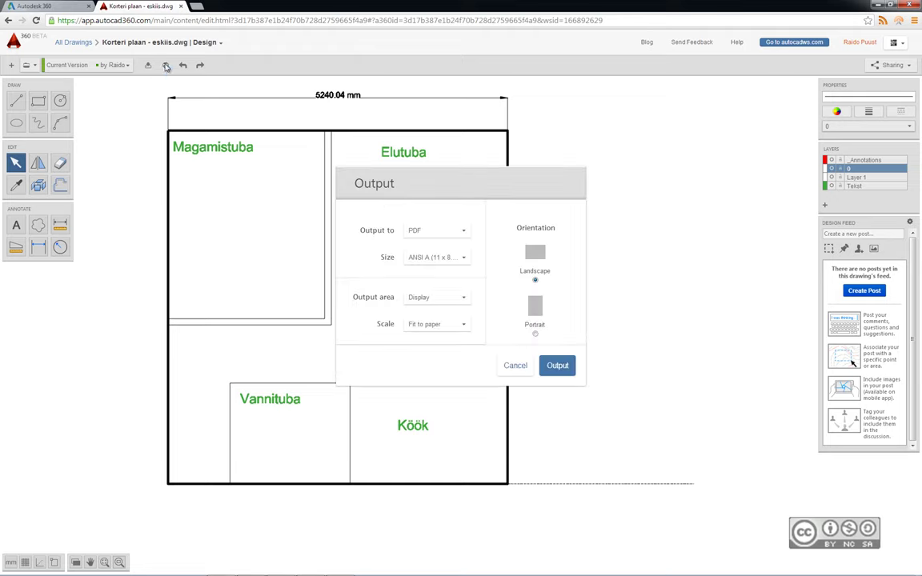
{"action": "left_click", "coordinate": [464, 235]}
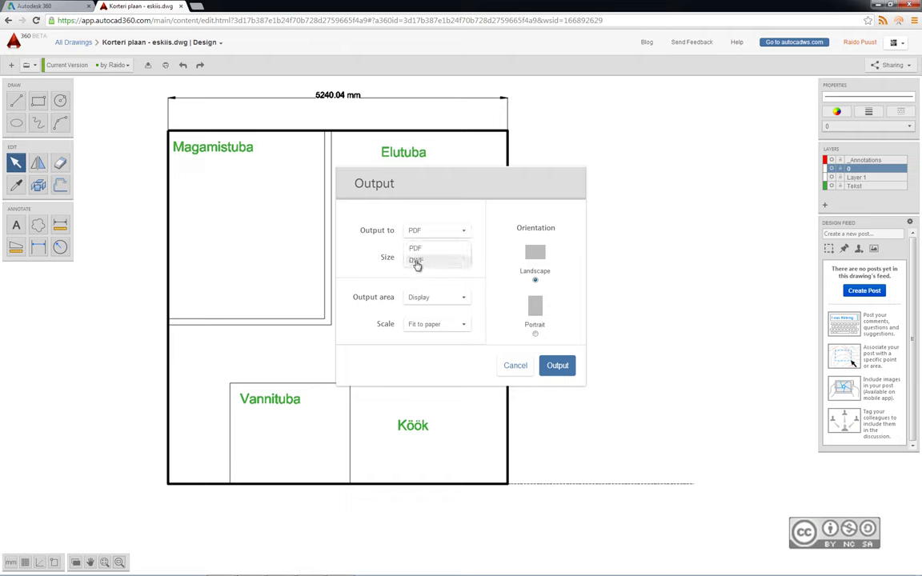
{"action": "left_click", "coordinate": [488, 254]}
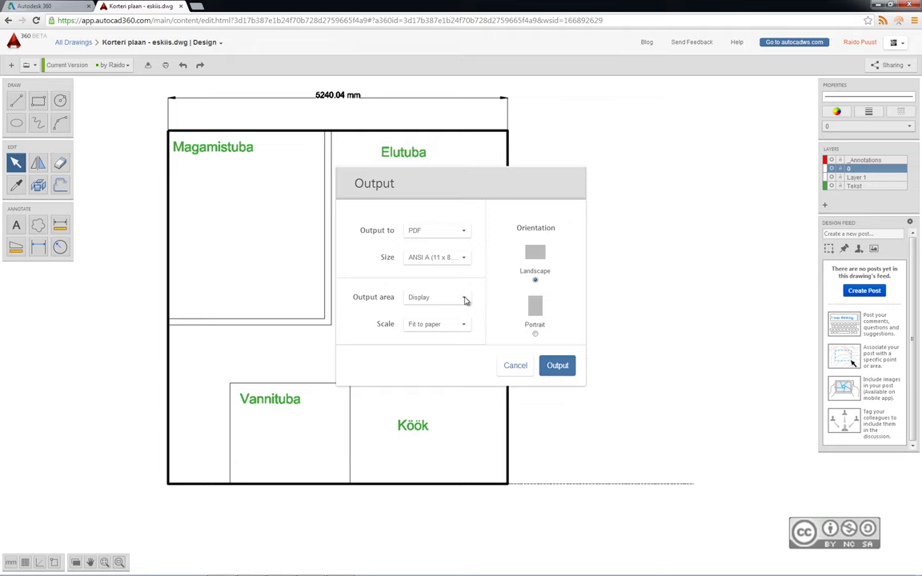
{"action": "left_click", "coordinate": [464, 297]}
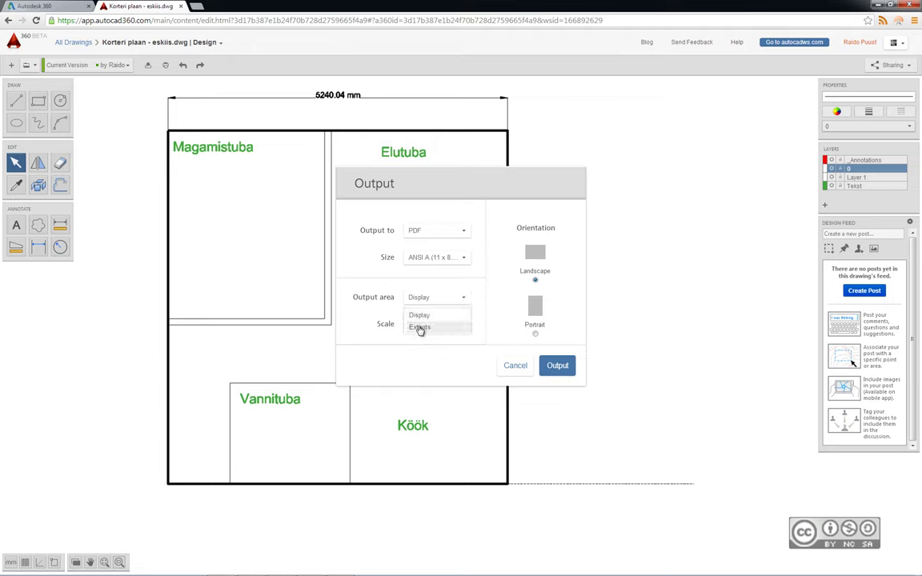
{"action": "left_click", "coordinate": [479, 309]}
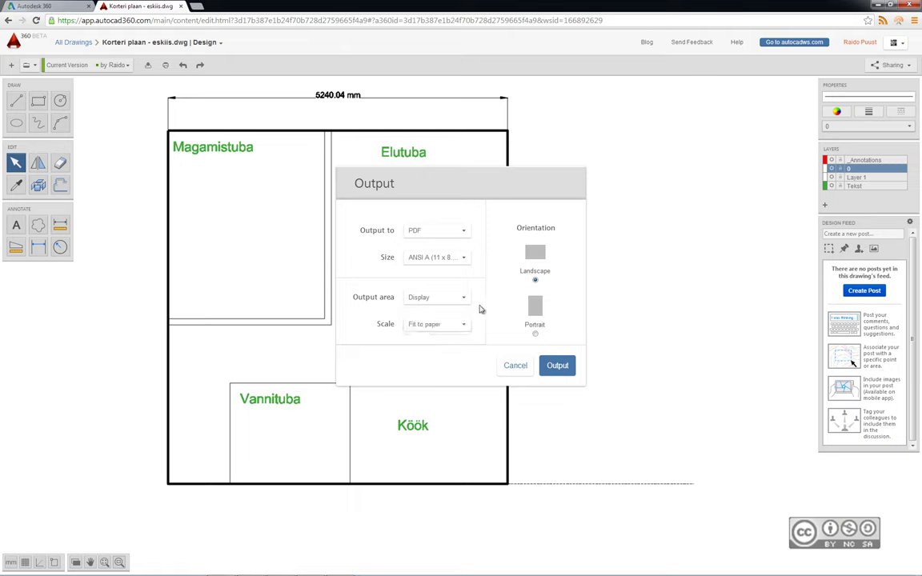
{"action": "left_click", "coordinate": [464, 258]}
{"action": "left_click", "coordinate": [417, 276]}
{"action": "left_click", "coordinate": [558, 368]}
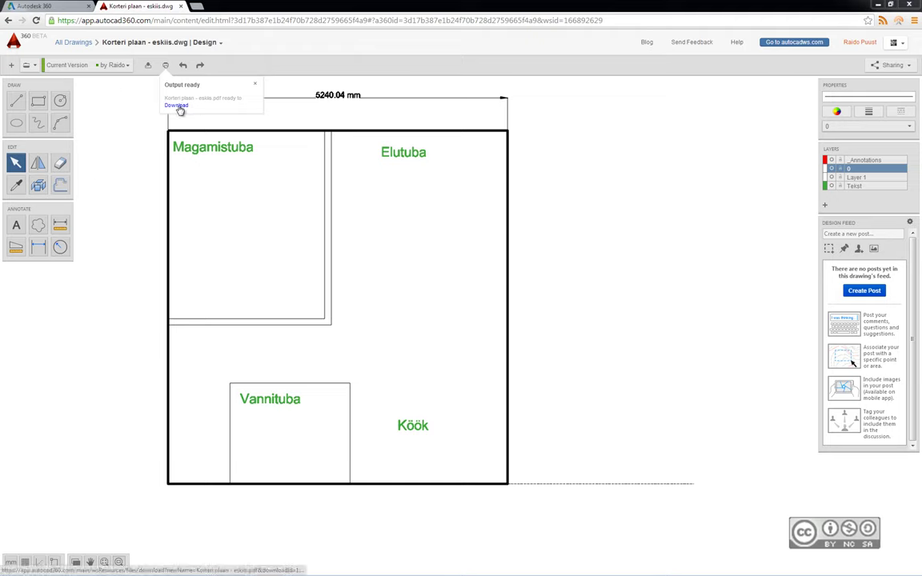
Step: Download and save Korteri plaan - eskiis.pdf, then open it in Acrobat
{"action": "left_click", "coordinate": [179, 108]}
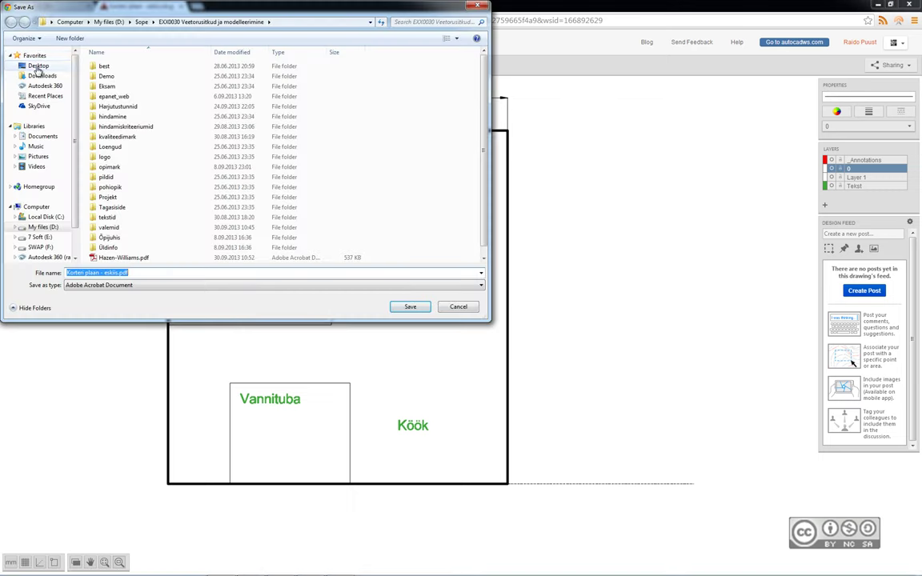
{"action": "left_click", "coordinate": [413, 307]}
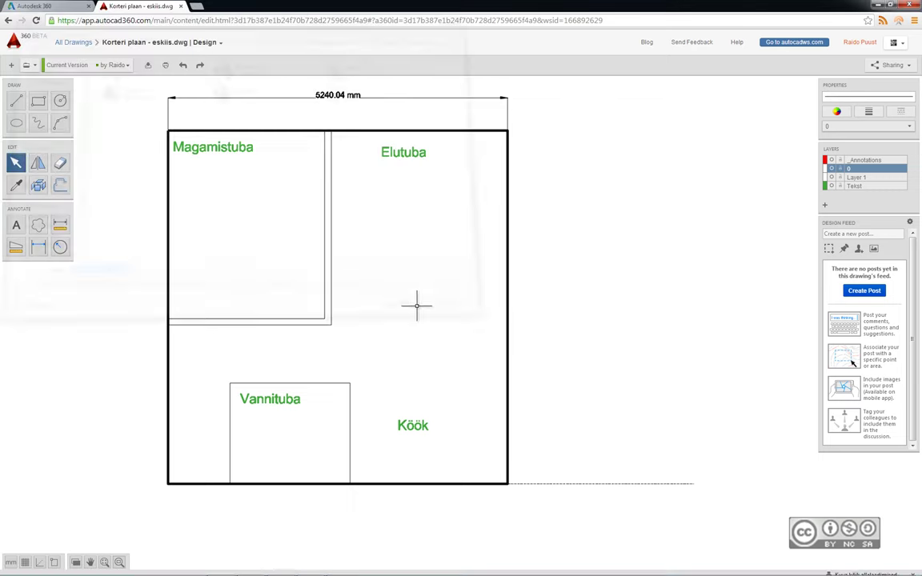
{"action": "left_click", "coordinate": [48, 565]}
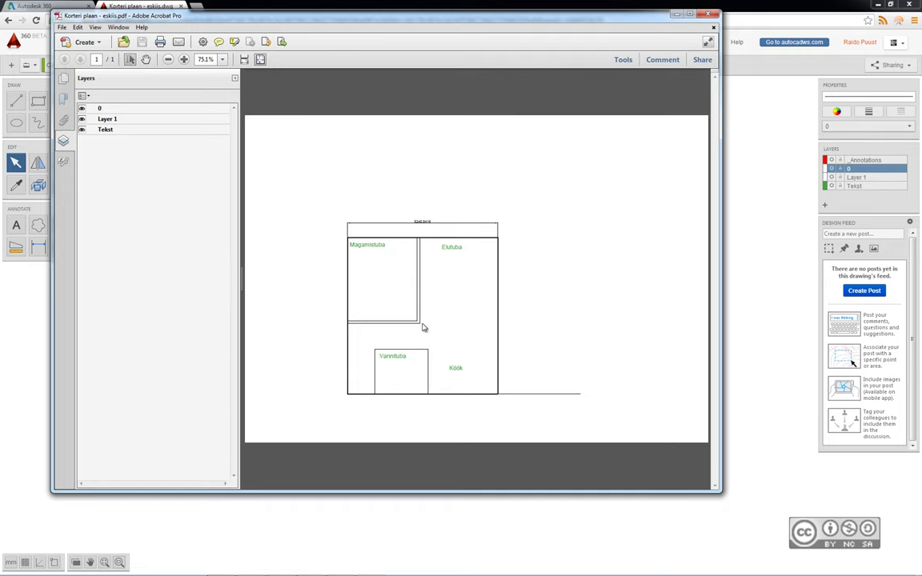
Step: Close Adobe Acrobat Pro to return to the floor plan in AutoCAD 360
{"action": "left_click", "coordinate": [711, 15]}
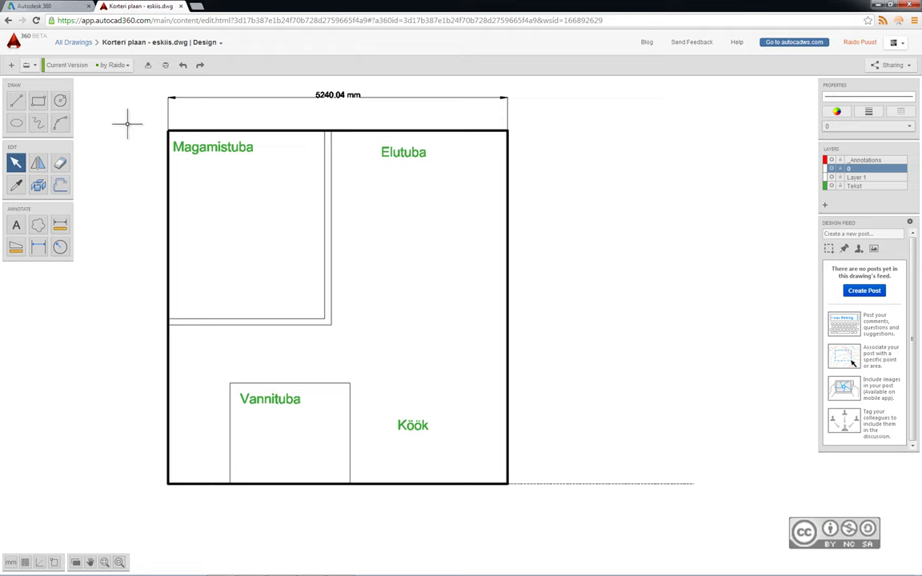
{"action": "left_click", "coordinate": [148, 68]}
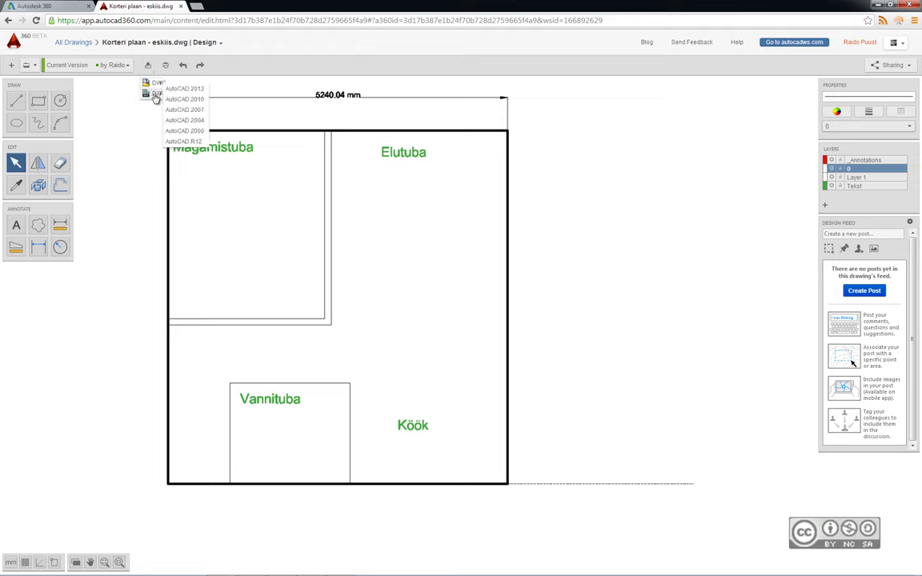
{"action": "mouse_move", "coordinate": [156, 83]}
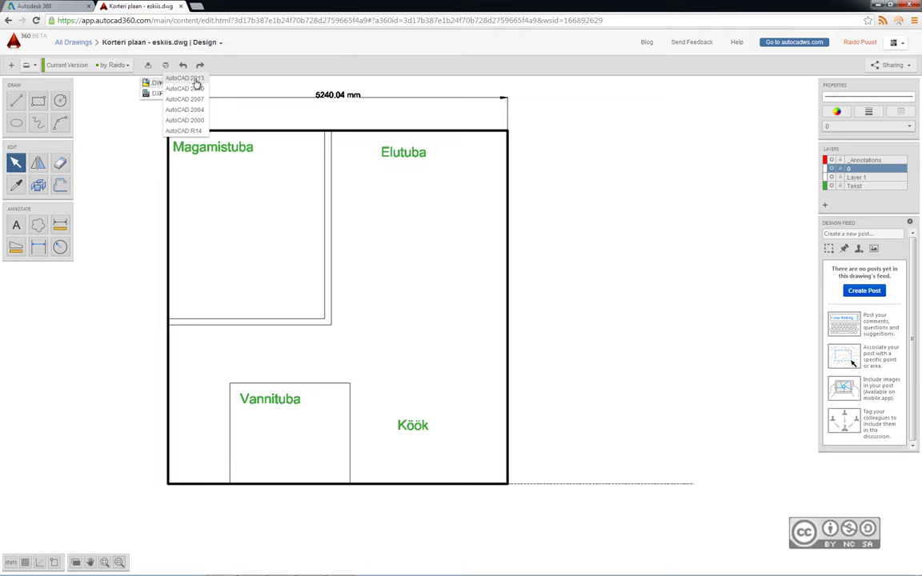
{"action": "left_click", "coordinate": [197, 83]}
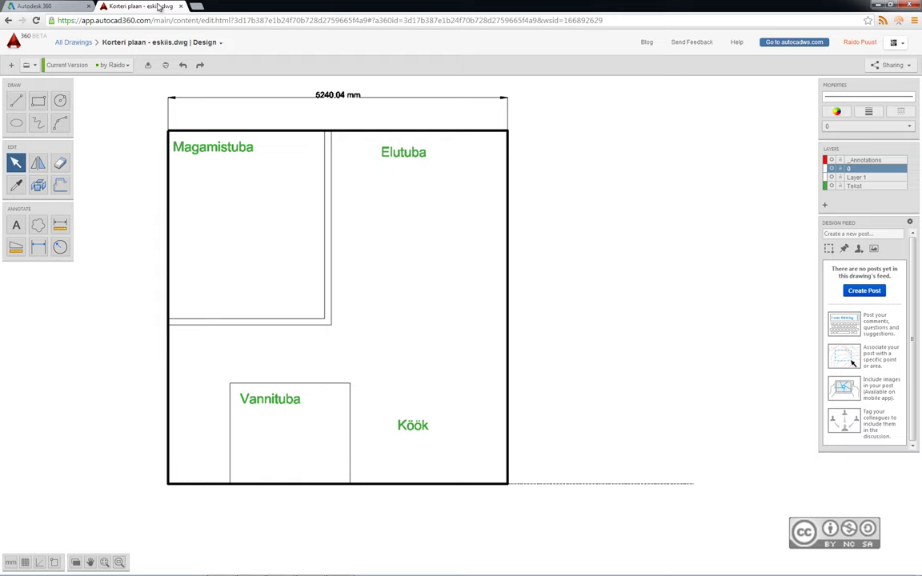
Step: Open Korter_plaan.dwg from the recent drawings list
{"action": "left_click", "coordinate": [35, 67]}
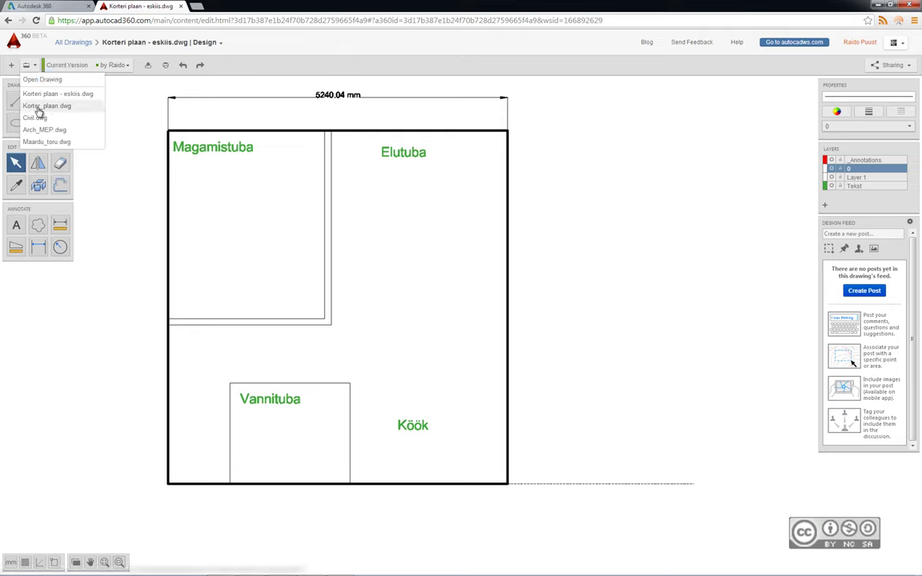
{"action": "left_click", "coordinate": [47, 108]}
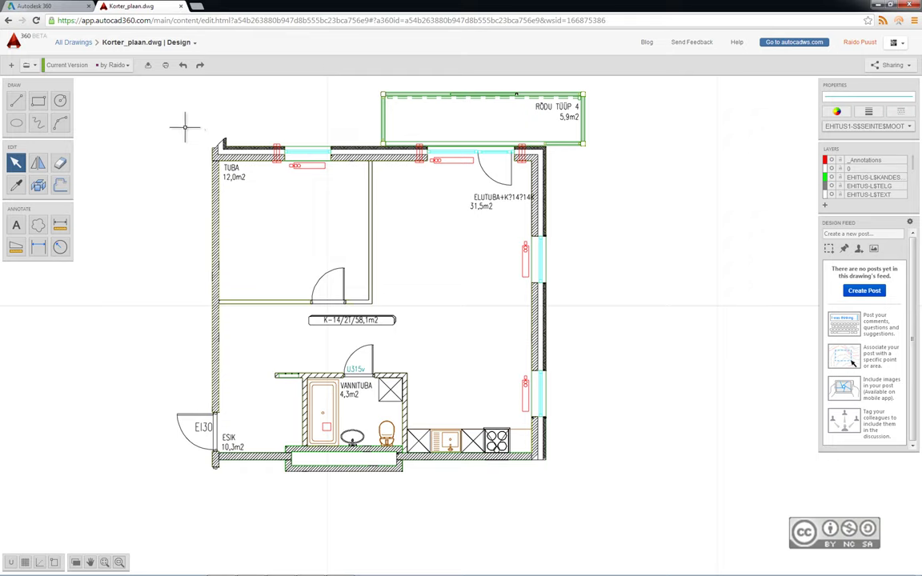
{"action": "left_click_drag", "start_coordinate": [185, 127], "coordinate": [233, 190]}
{"action": "left_click_drag", "start_coordinate": [912, 162], "coordinate": [912, 179]}
{"action": "scroll", "coordinate": [912, 184], "scroll_direction": "up", "scroll_amount": 3}
{"action": "left_click_drag", "start_coordinate": [436, 194], "coordinate": [422, 237]}
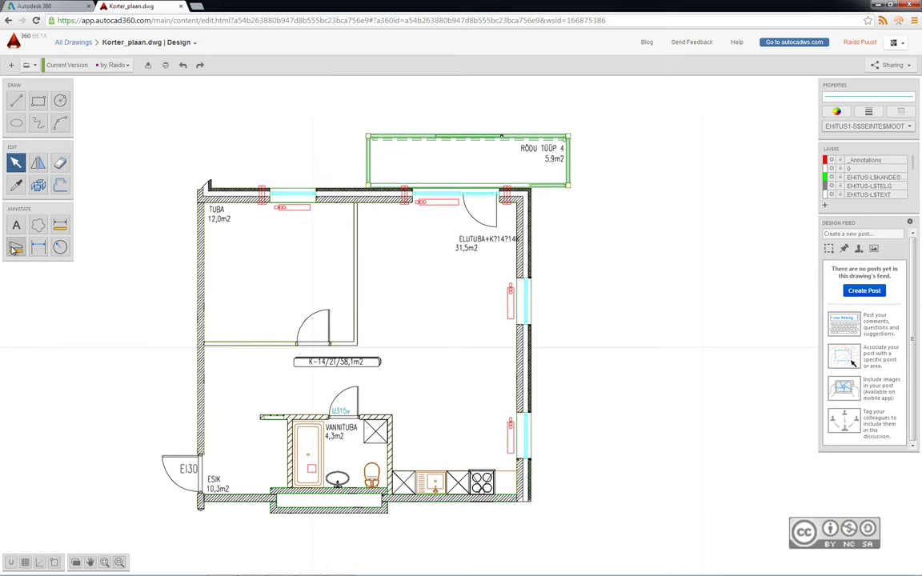
{"action": "left_click", "coordinate": [14, 249]}
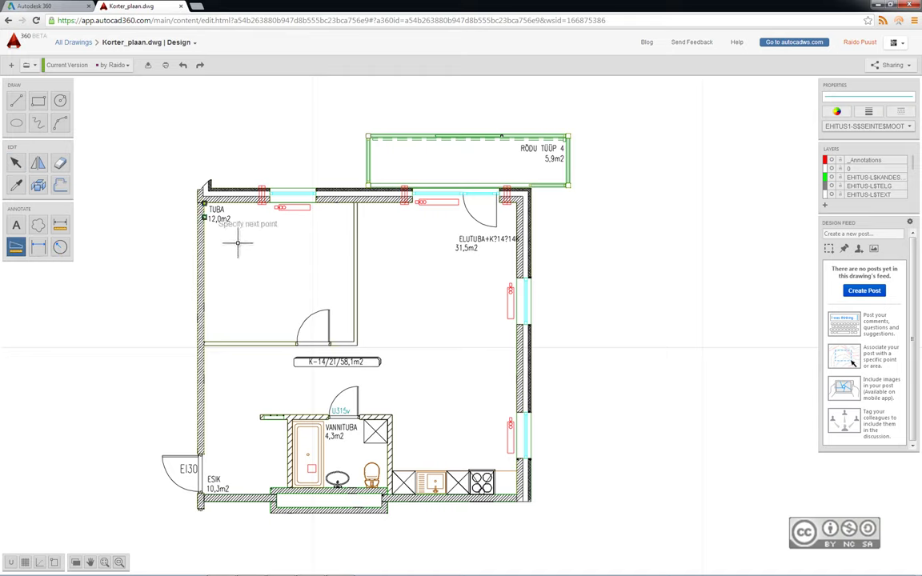
{"action": "left_click", "coordinate": [350, 202]}
{"action": "left_click", "coordinate": [205, 202]}
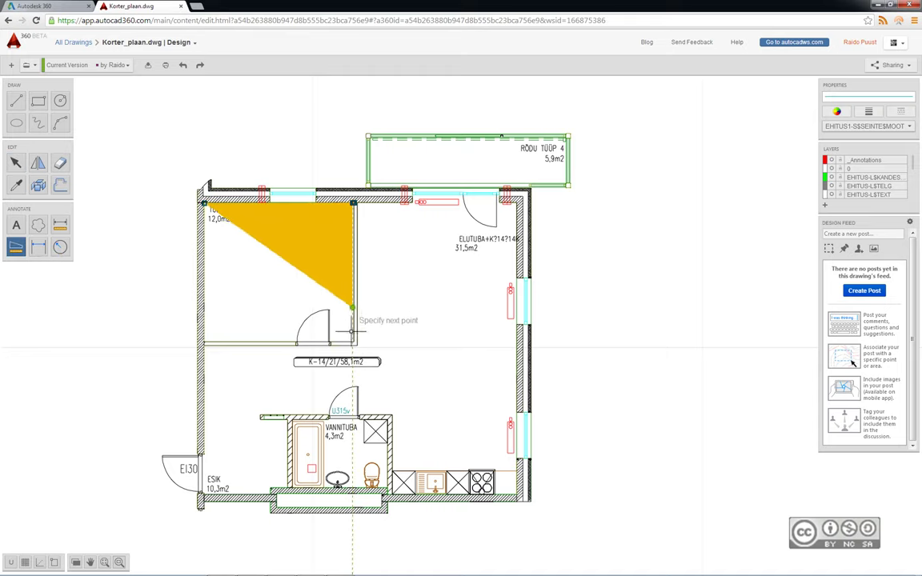
{"action": "left_click", "coordinate": [354, 343]}
{"action": "left_click", "coordinate": [203, 342]}
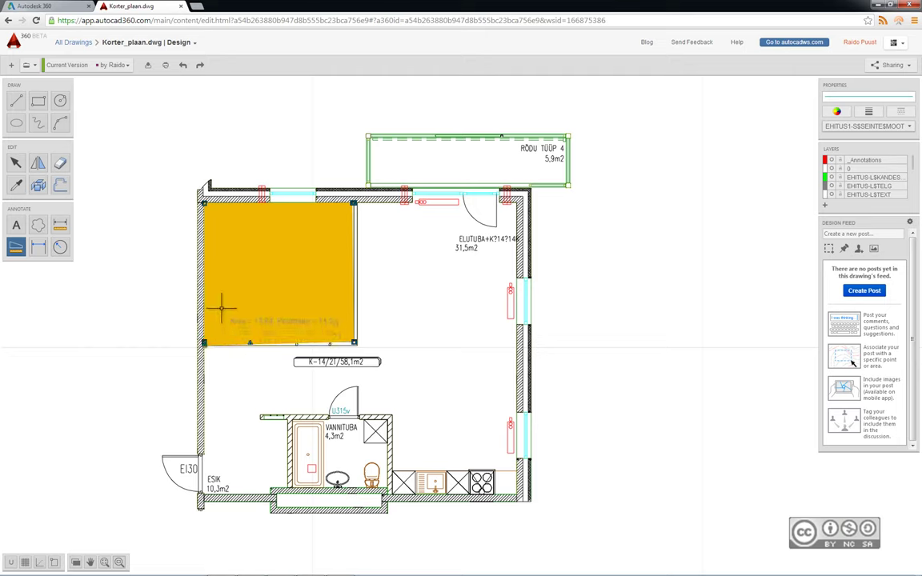
{"action": "key", "text": "Escape"}
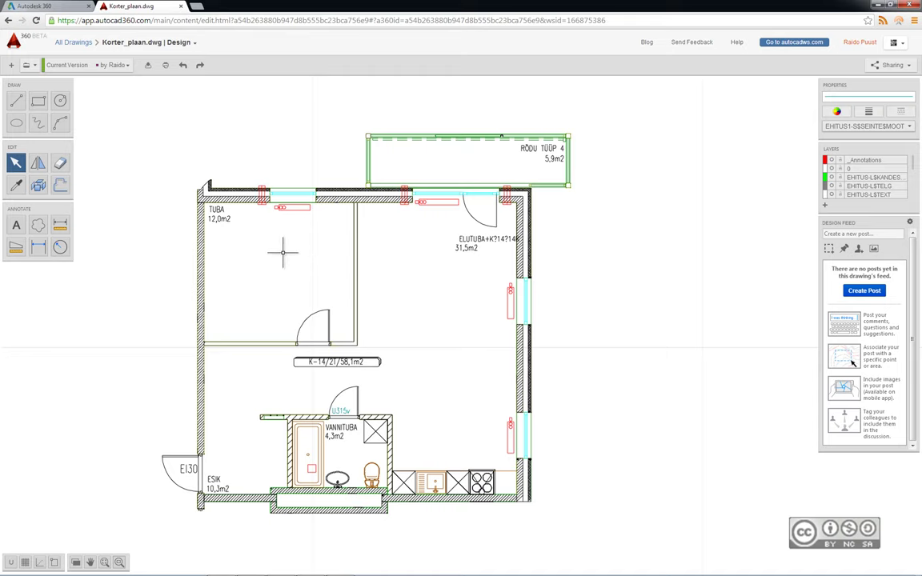
Step: Draw a revision cloud around the TUBA room label and begin a new Design Feed post
{"action": "left_click", "coordinate": [42, 227]}
{"action": "left_click_drag", "start_coordinate": [176, 181], "coordinate": [239, 237]}
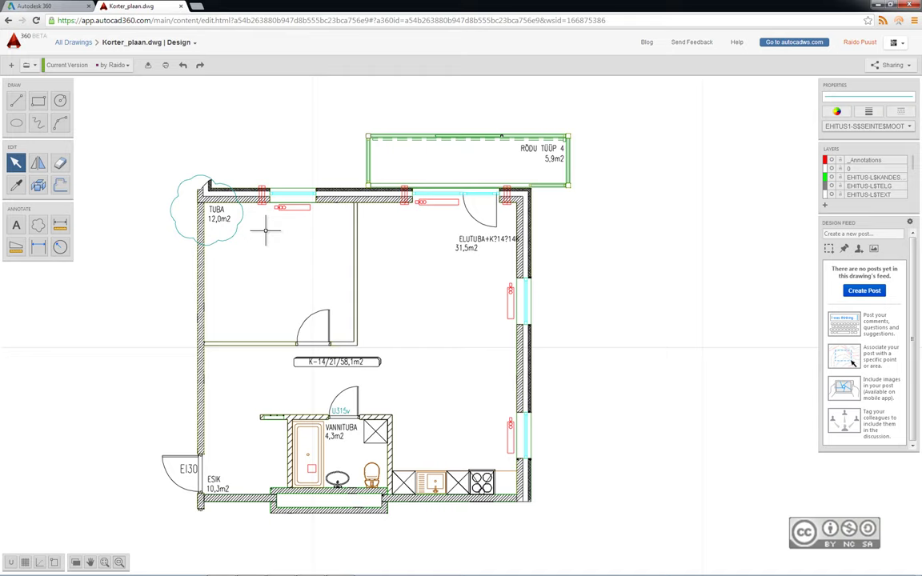
{"action": "left_click", "coordinate": [843, 233]}
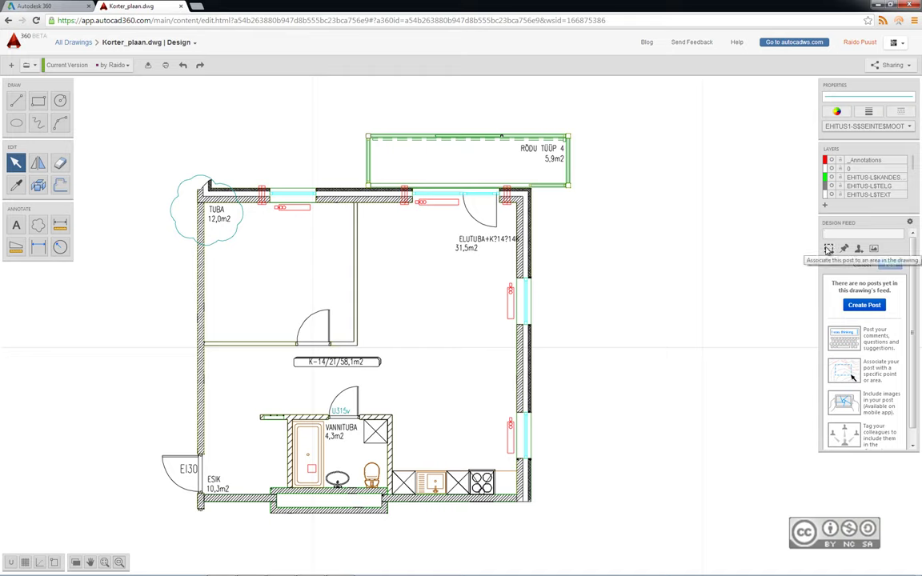
Step: Post 'Kontrolli ruumi pindala/seinte paigutust' linked to the TUBA room area, then close the drawing
{"action": "left_click", "coordinate": [829, 249]}
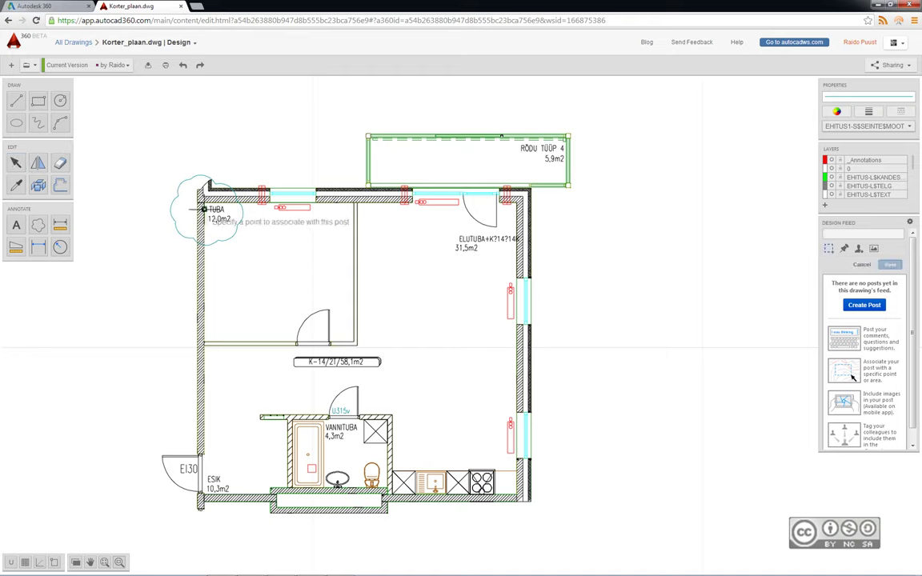
{"action": "left_click", "coordinate": [204, 204]}
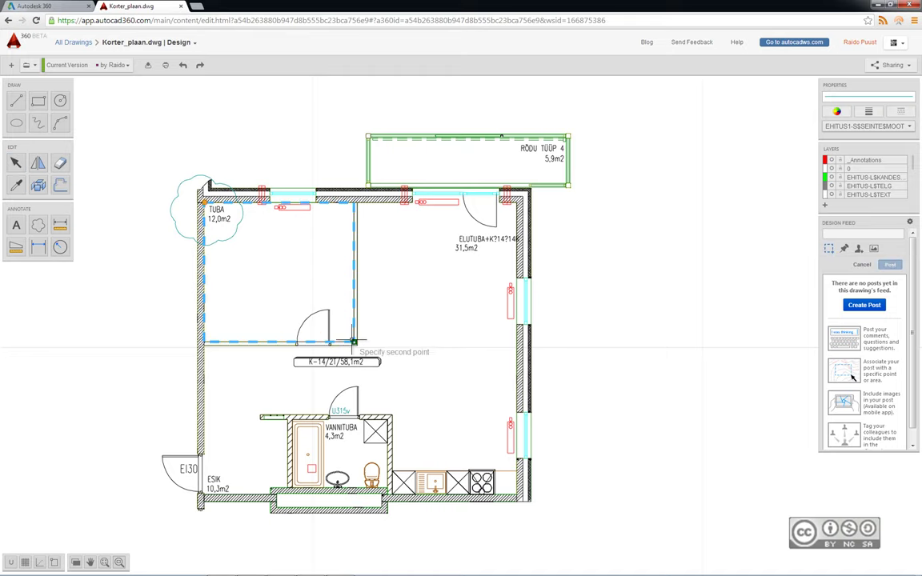
{"action": "left_click", "coordinate": [353, 343]}
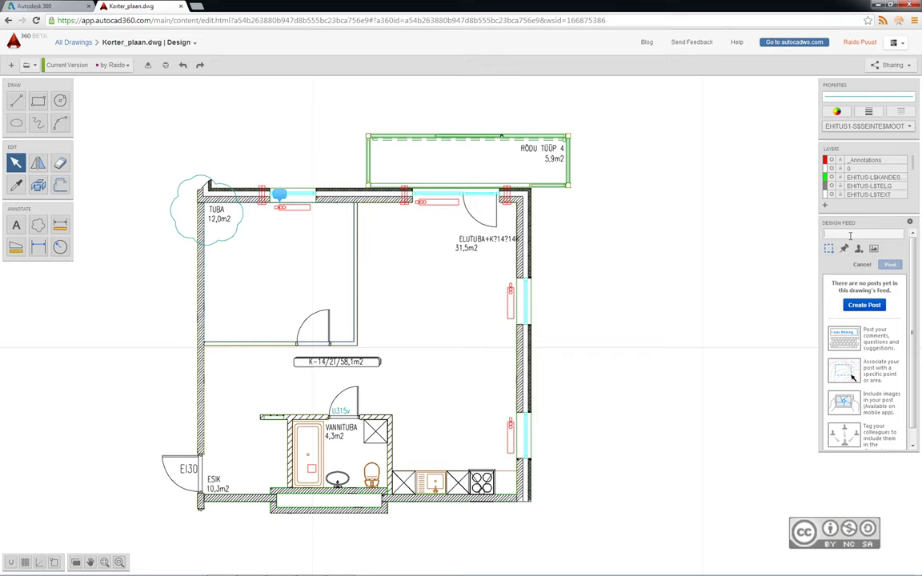
{"action": "type", "text": "Kontrolli"}
{"action": "type", "text": " ruumi pindala"}
{"action": "type", "text": "/seinte paigutust"}
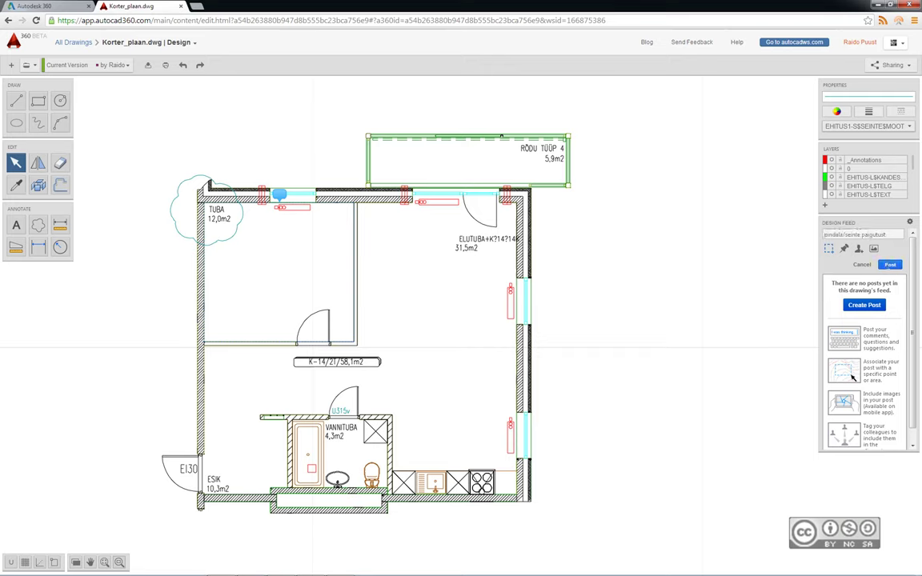
{"action": "key", "text": "Return"}
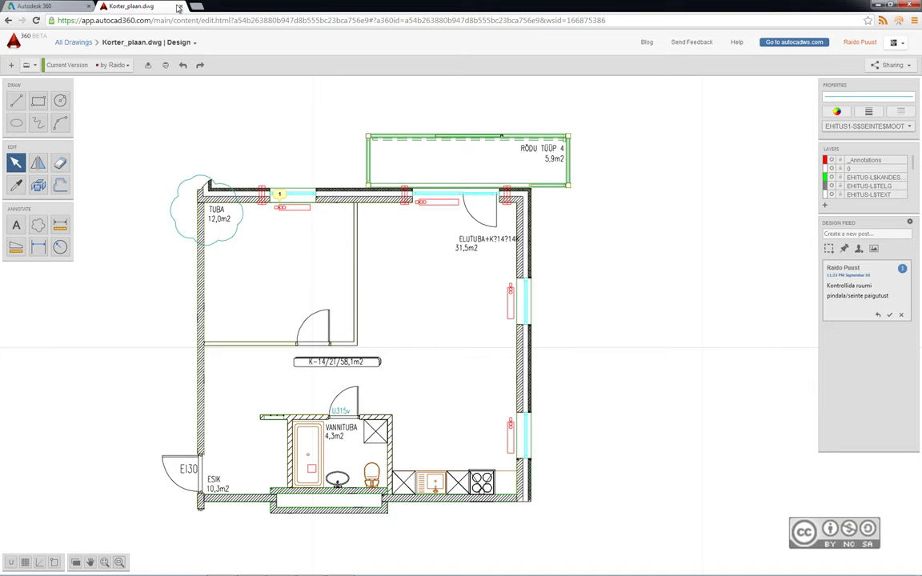
{"action": "left_click", "coordinate": [181, 6]}
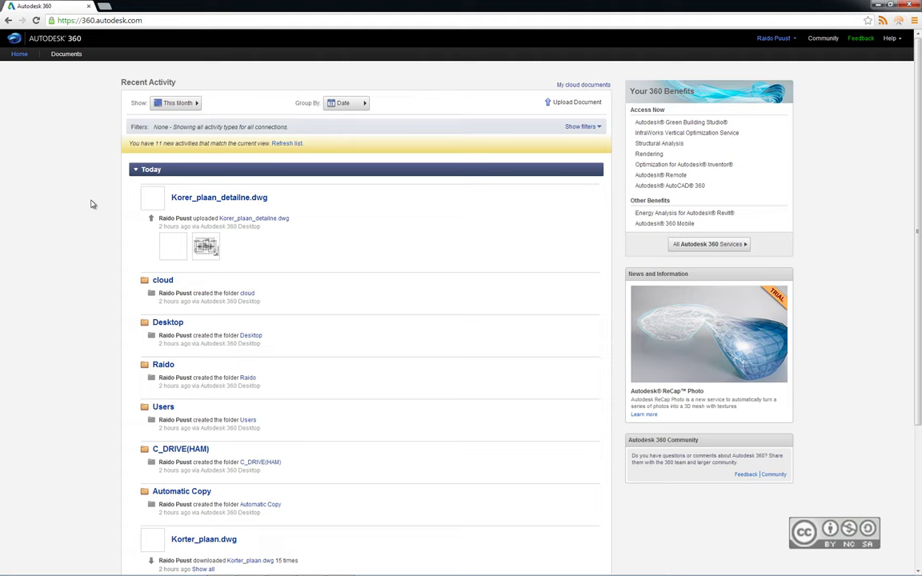
Step: Reload the Autodesk 360 Recent Activity page to show the latest activity
{"action": "left_click", "coordinate": [36, 21]}
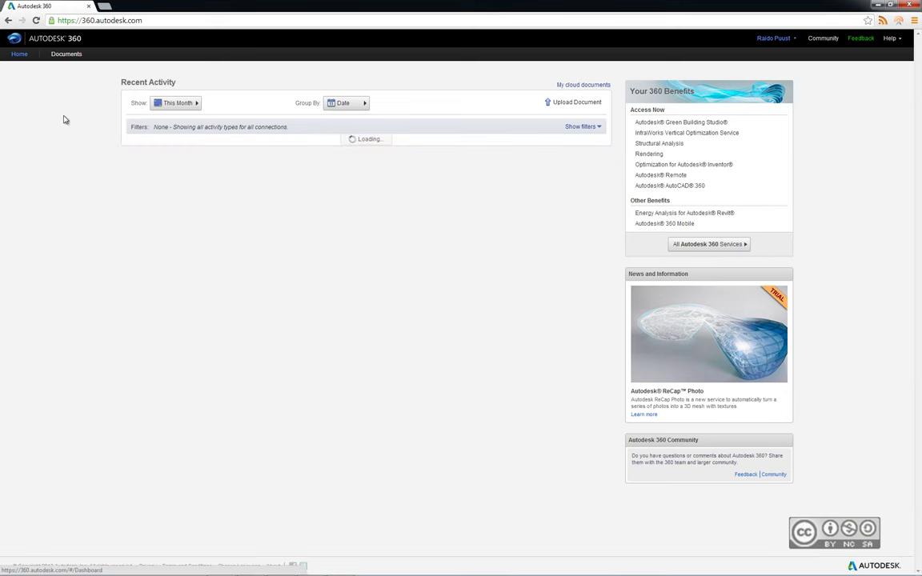